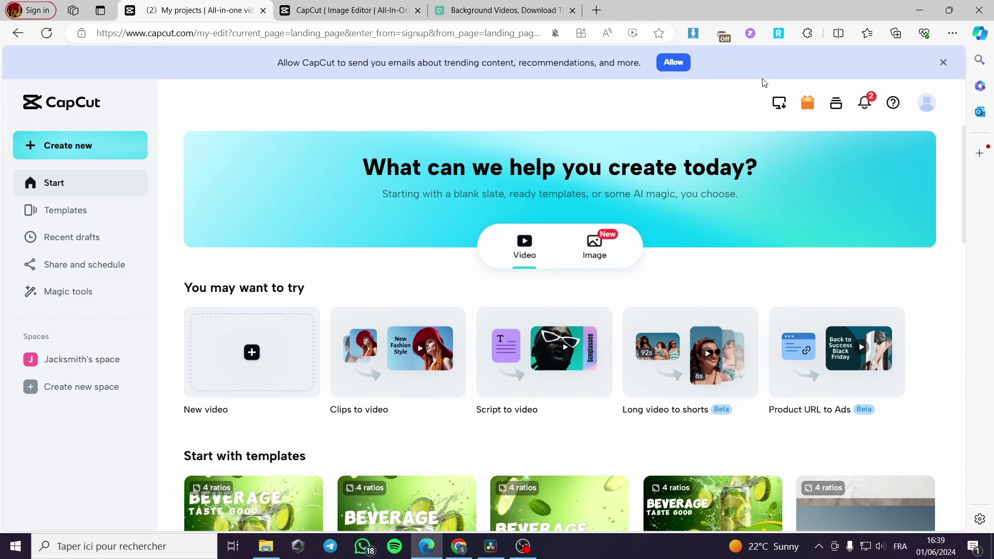
Step: Dismiss the email-permission banner and bring up the Create new project choices
left_click(944, 63)
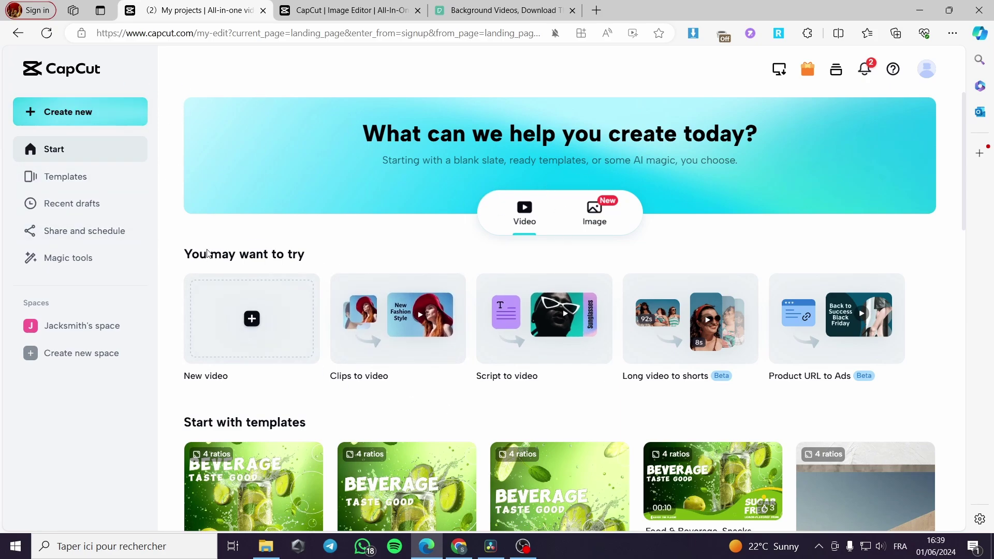
left_click(57, 122)
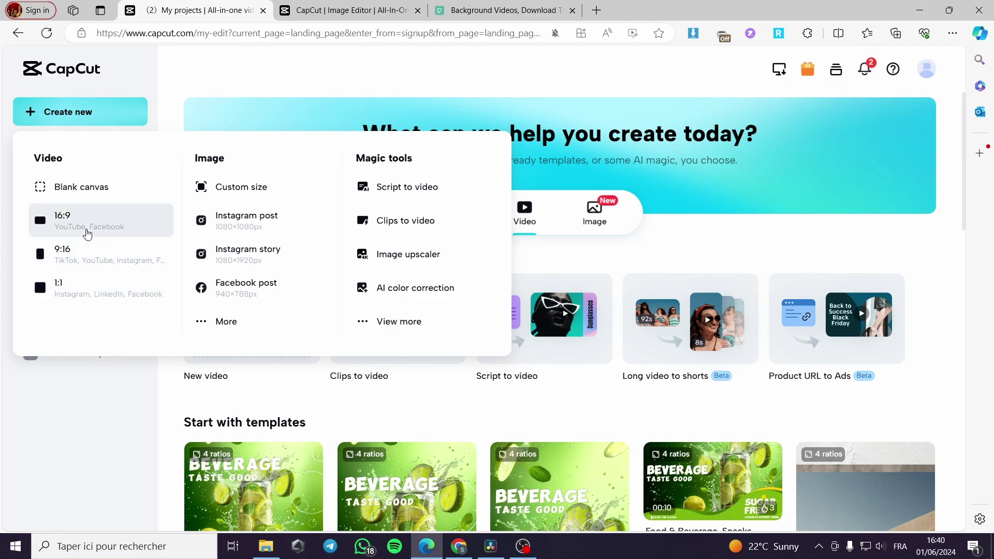
Step: Start a new blank 16:9 (YouTube, Facebook) video project in the editor
left_click(352, 9)
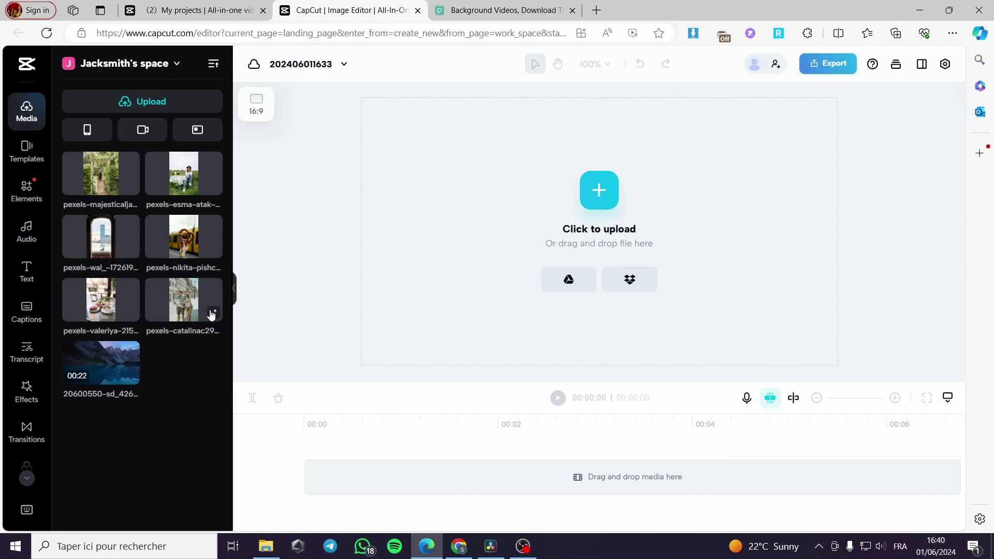
mouse_move(84, 366)
Step: Switch to Pexels and scroll back up to the Free Background Videos results
left_click(505, 9)
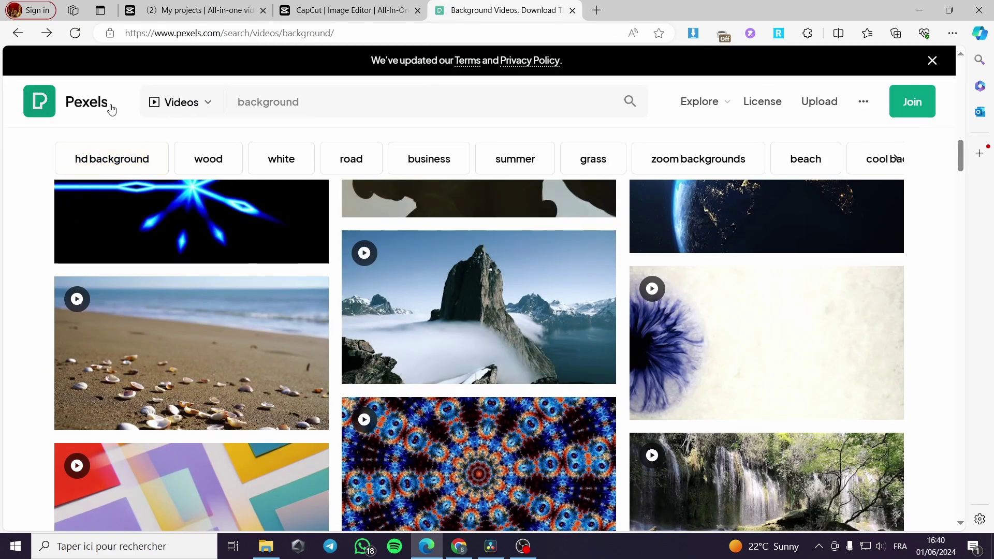
scroll(333, 266, "up", 10)
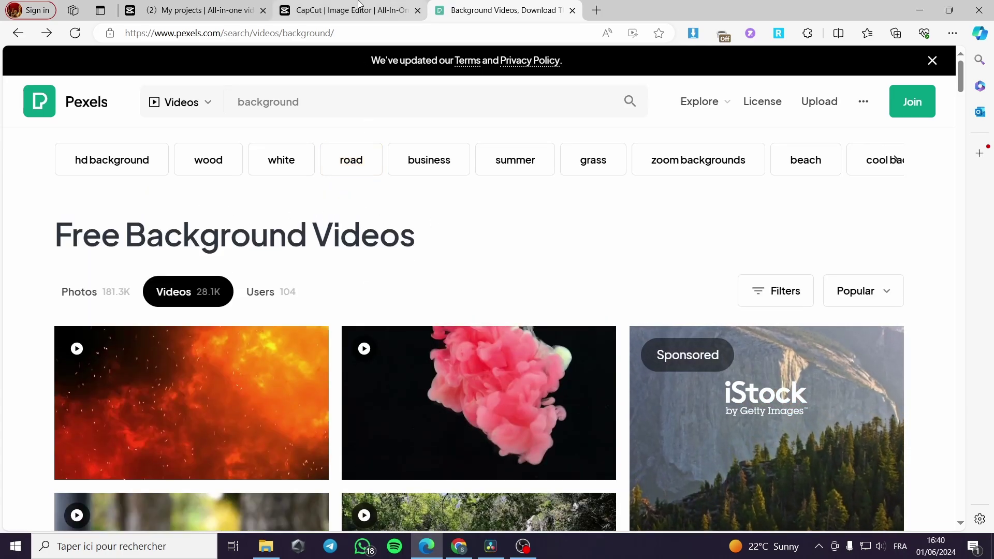
mouse_move(291, 11)
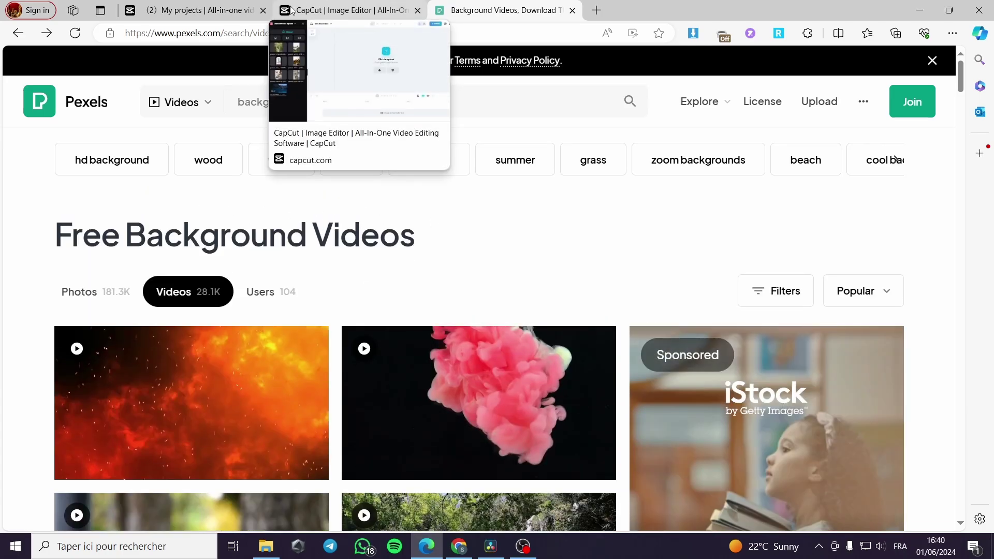
Step: Place the mountain-lake video on the main timeline track as the background
left_click(327, 7)
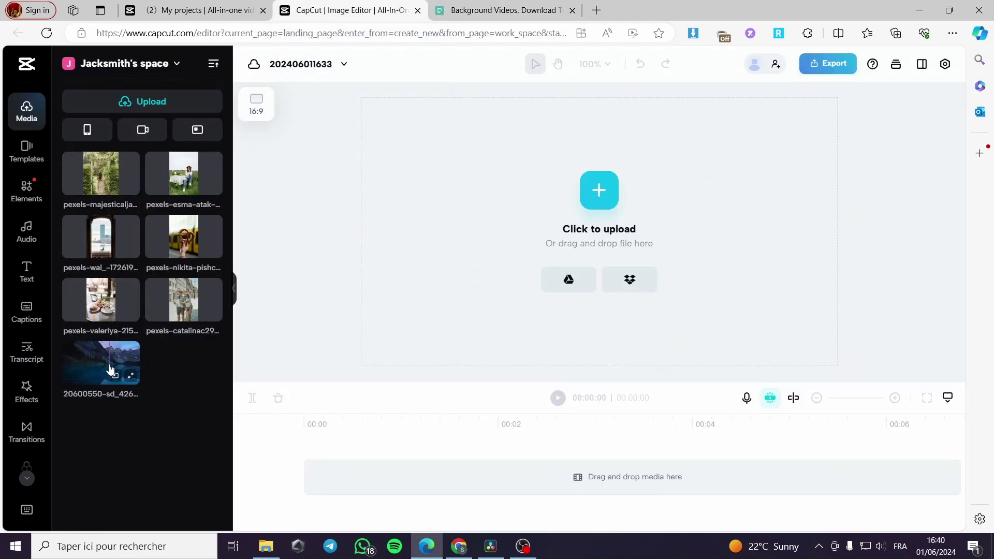
left_click_drag(115, 367, 359, 464)
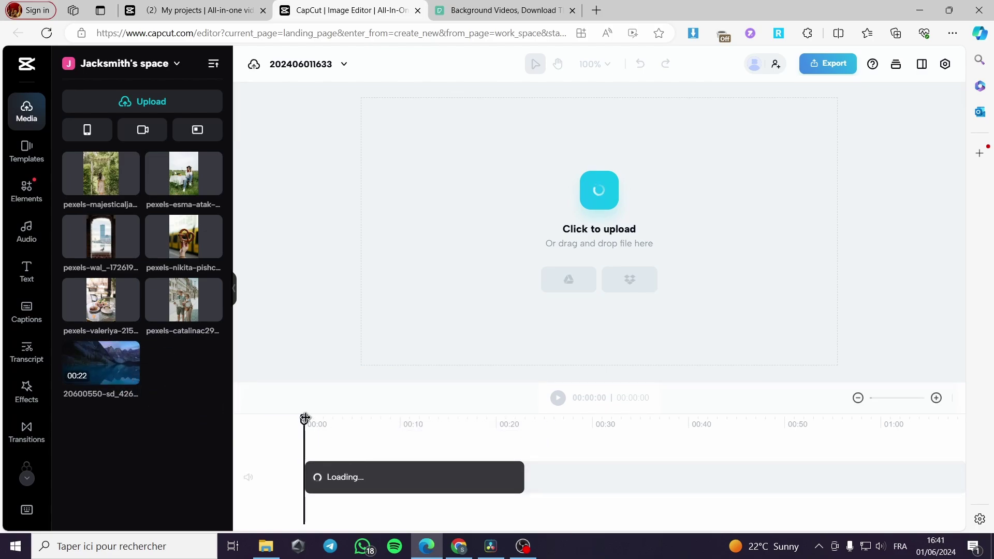
mouse_move(304, 418)
left_mouse_down()
mouse_move(511, 419)
mouse_move(360, 420)
mouse_move(299, 434)
left_mouse_up()
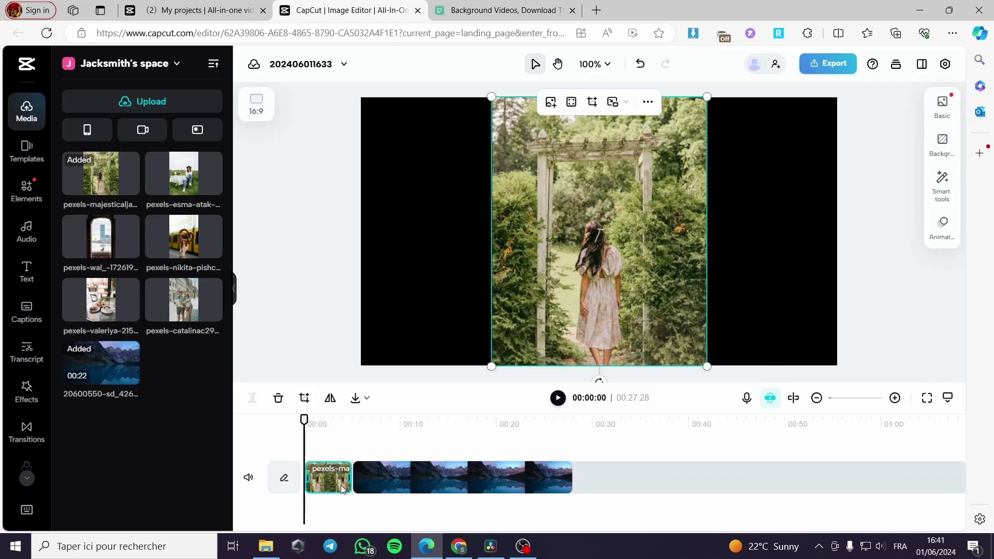
Step: Overlay the garden photo, shrink it, move it left and start it at about 0:01
left_click_drag(325, 478, 331, 454)
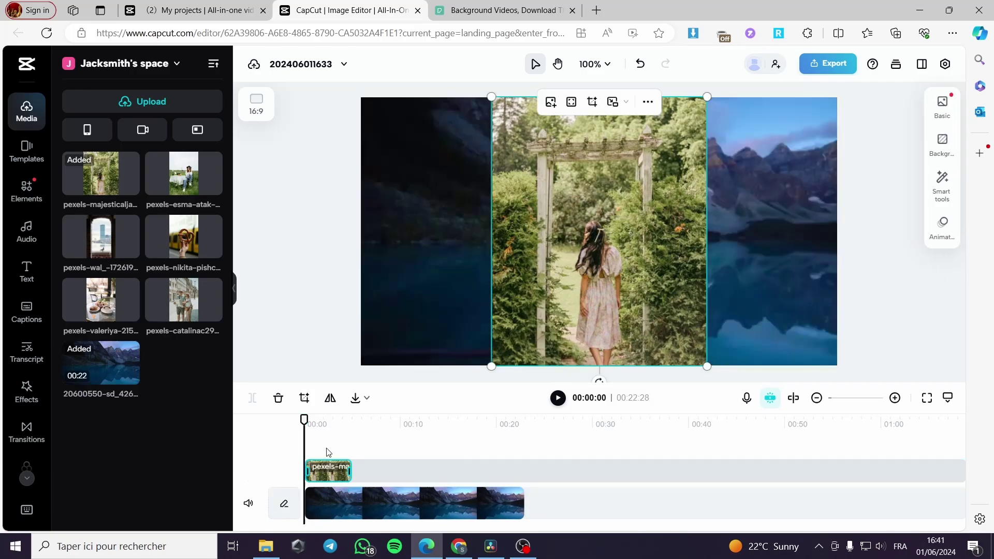
left_click_drag(706, 365, 637, 277)
left_click_drag(614, 232, 521, 260)
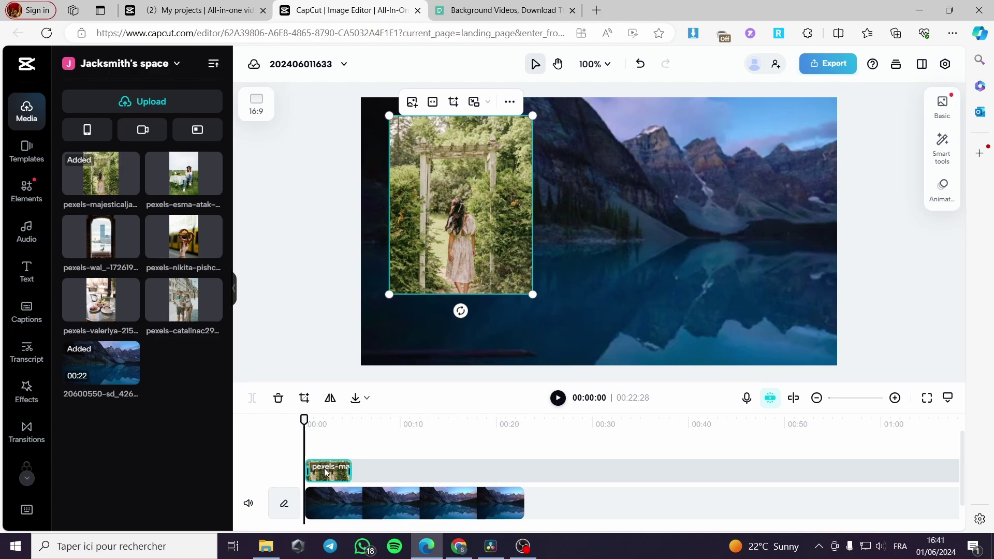
left_click_drag(325, 472, 336, 472)
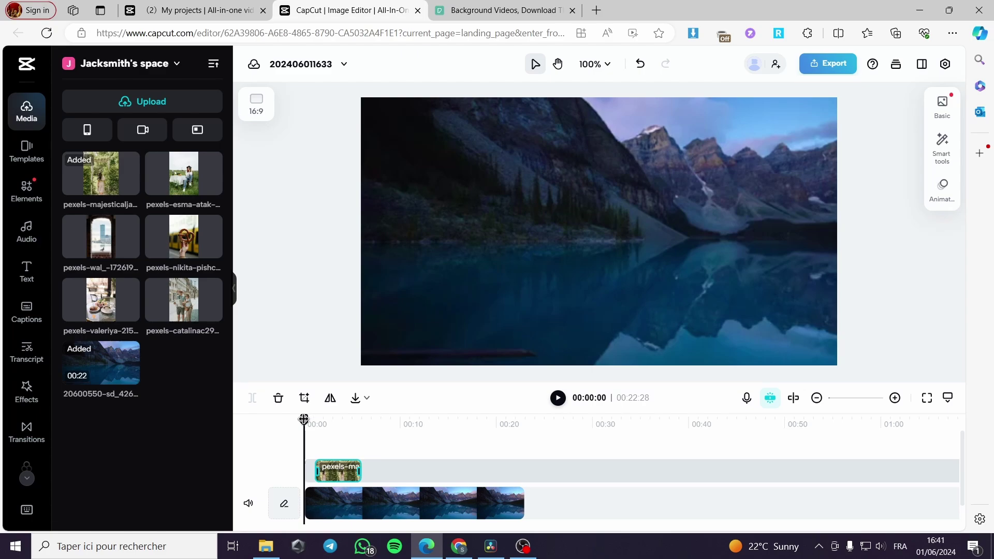
mouse_move(304, 419)
left_mouse_down()
mouse_move(313, 419)
mouse_move(304, 419)
left_mouse_up()
left_click(569, 263)
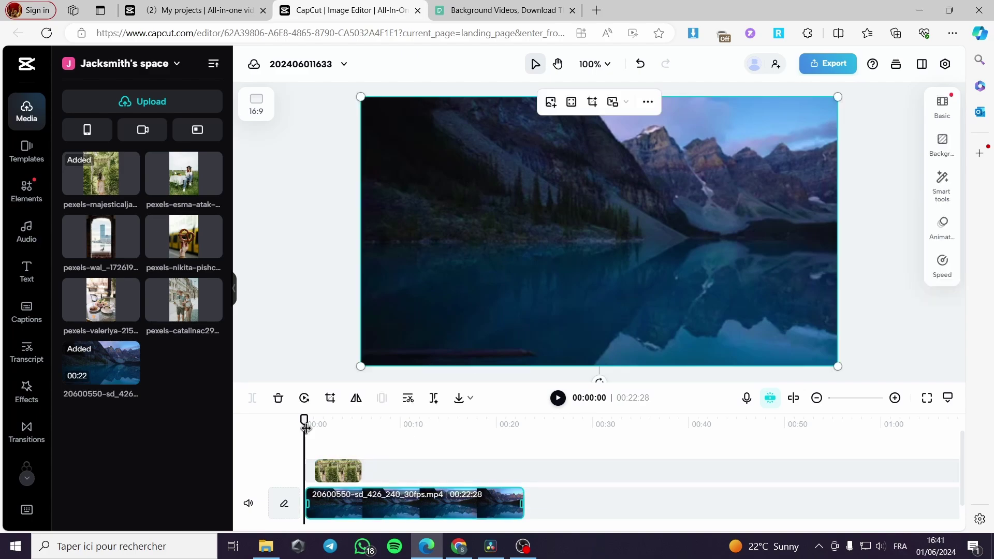
left_click_drag(304, 420, 316, 420)
left_click(334, 477)
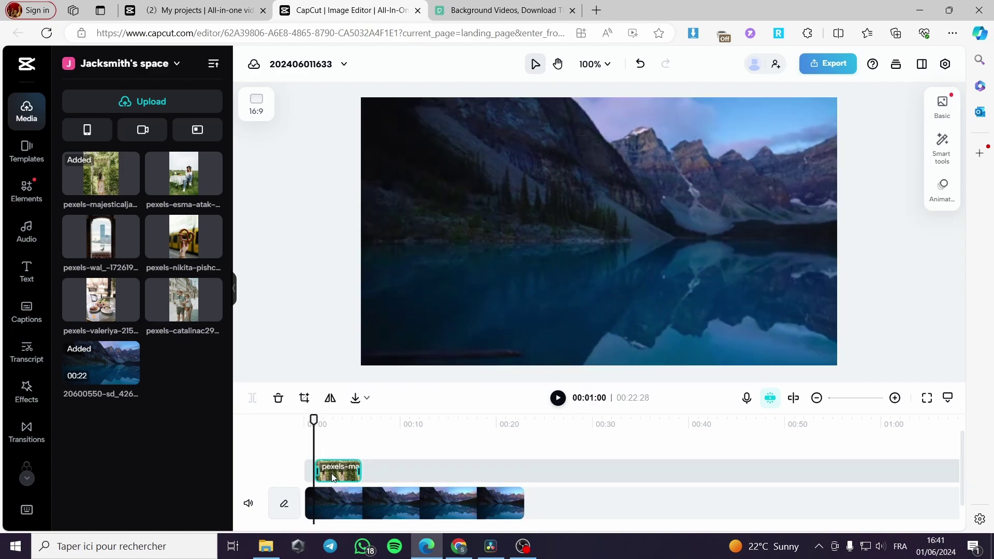
Step: Give the garden photo overlay a Shake 3 In animation
left_click(942, 191)
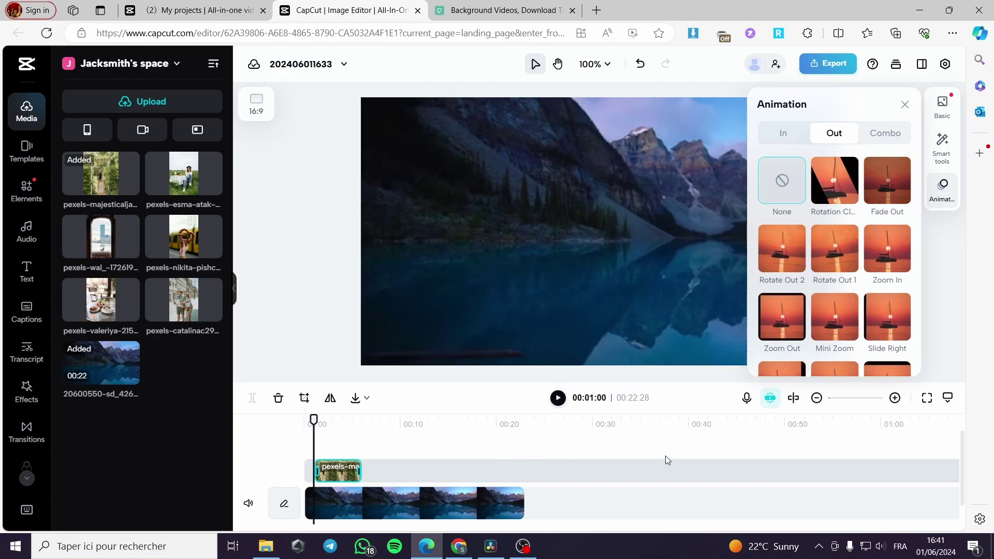
left_click(788, 137)
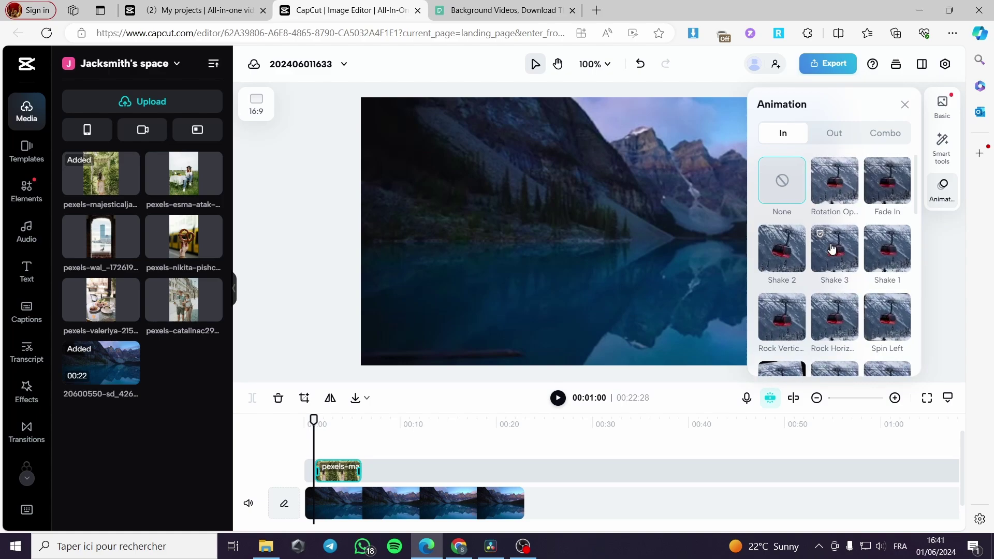
scroll(832, 249, "down", 1)
scroll(832, 250, "down", 5)
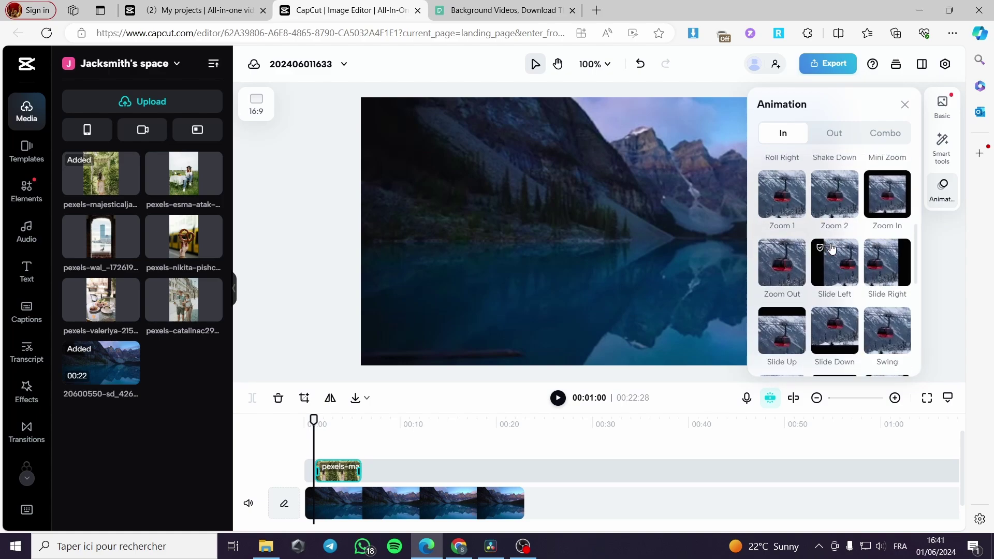
scroll(832, 250, "down", 1)
scroll(832, 249, "up", 5)
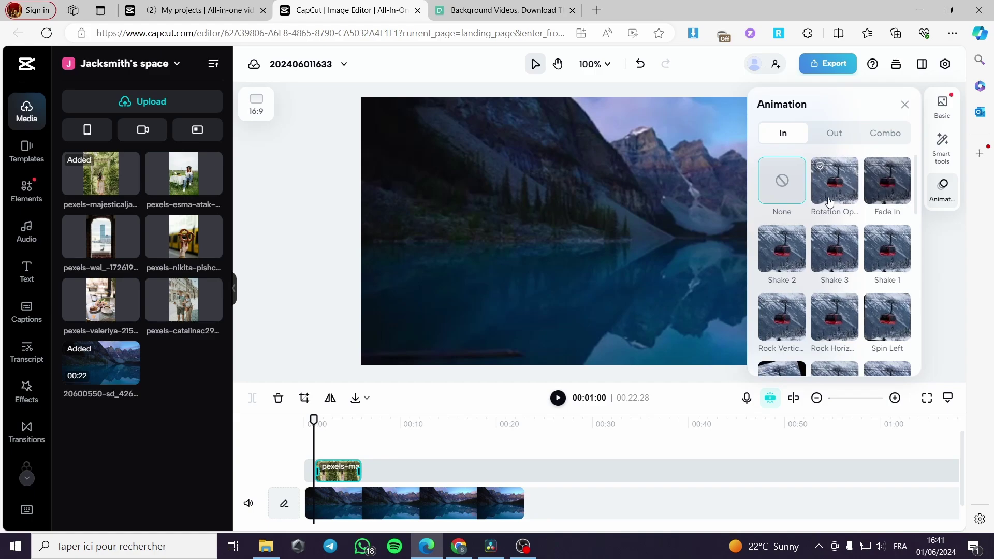
left_click(823, 250)
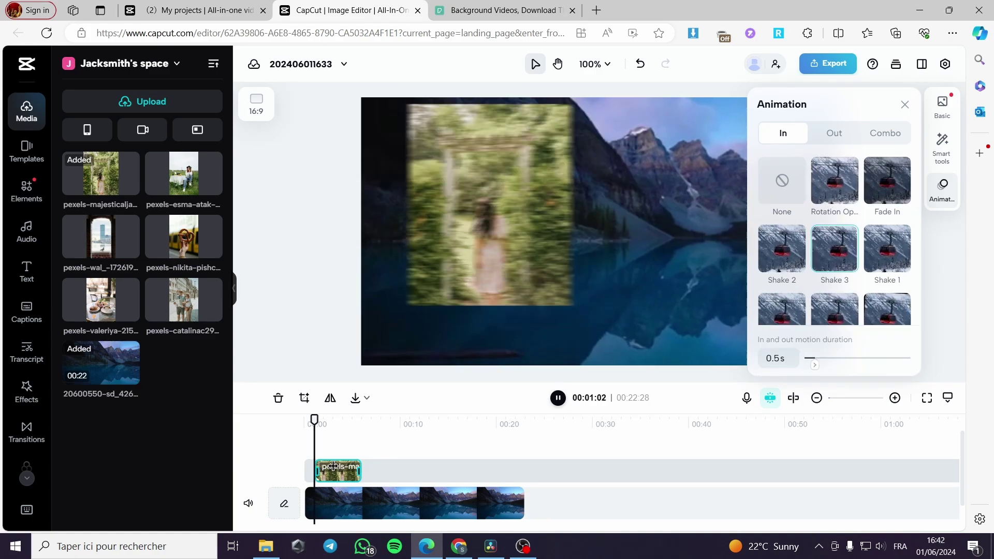
Step: Replay the video from the start to preview the Shake 3 entrance
left_click(306, 420)
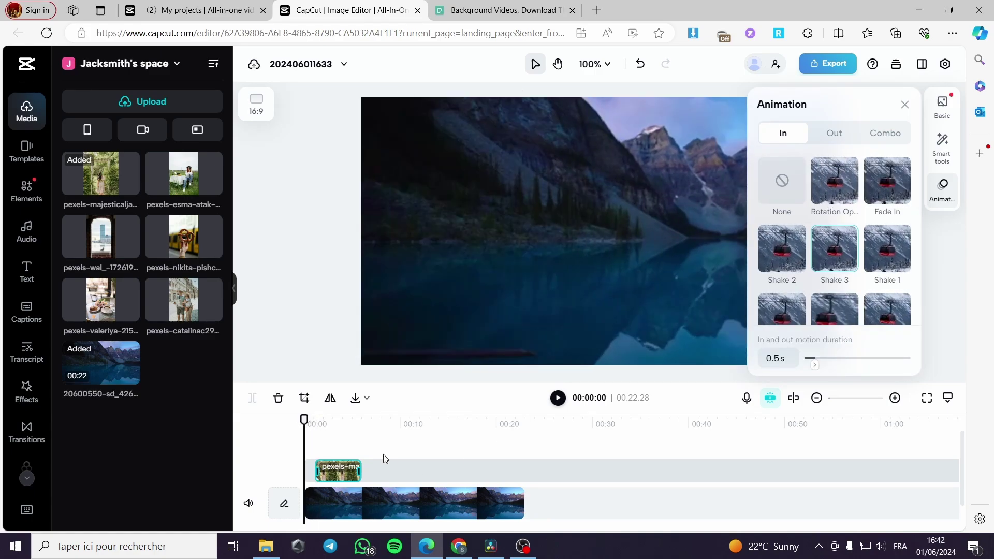
left_click(558, 398)
left_click(558, 398)
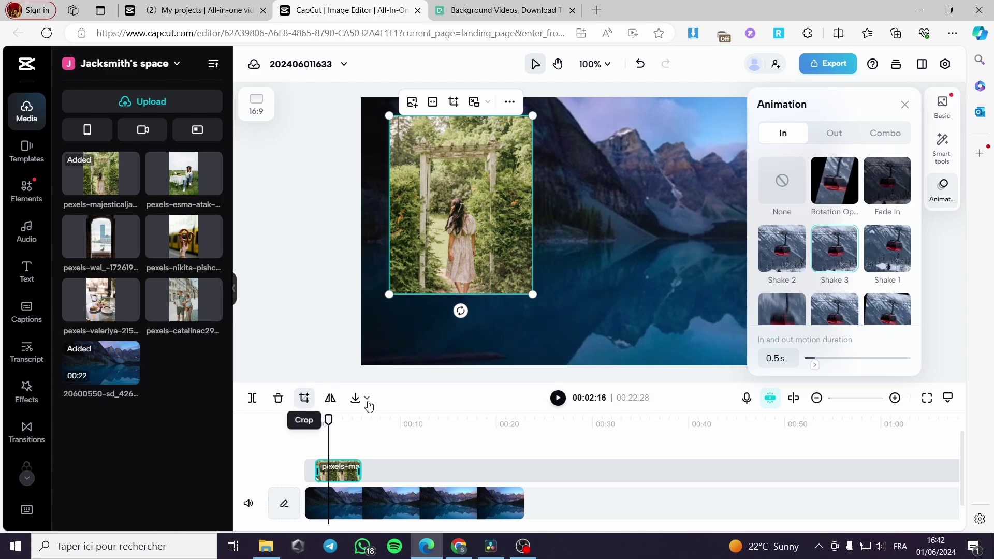
left_click(648, 226)
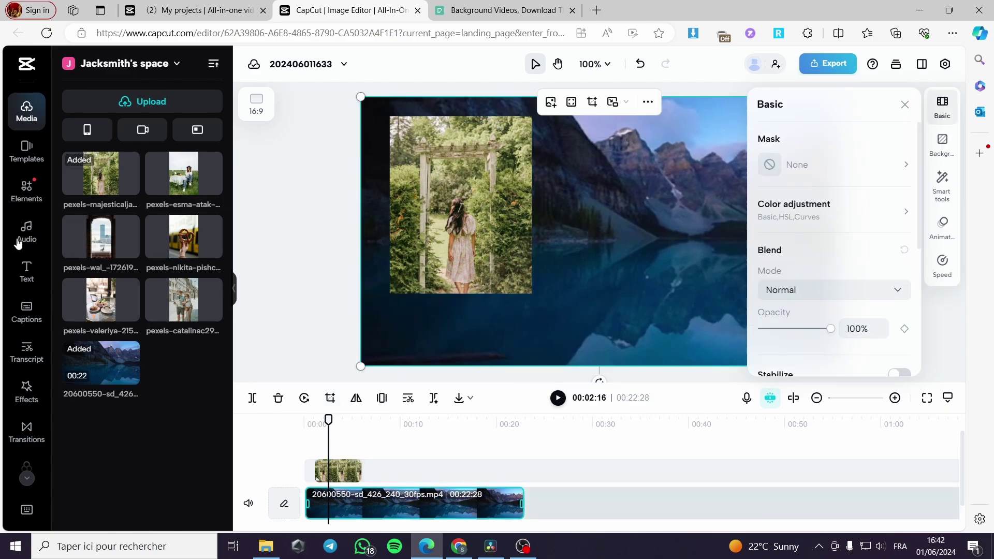
Step: Add a heading text reading 'Top clothing on people'
left_click(26, 270)
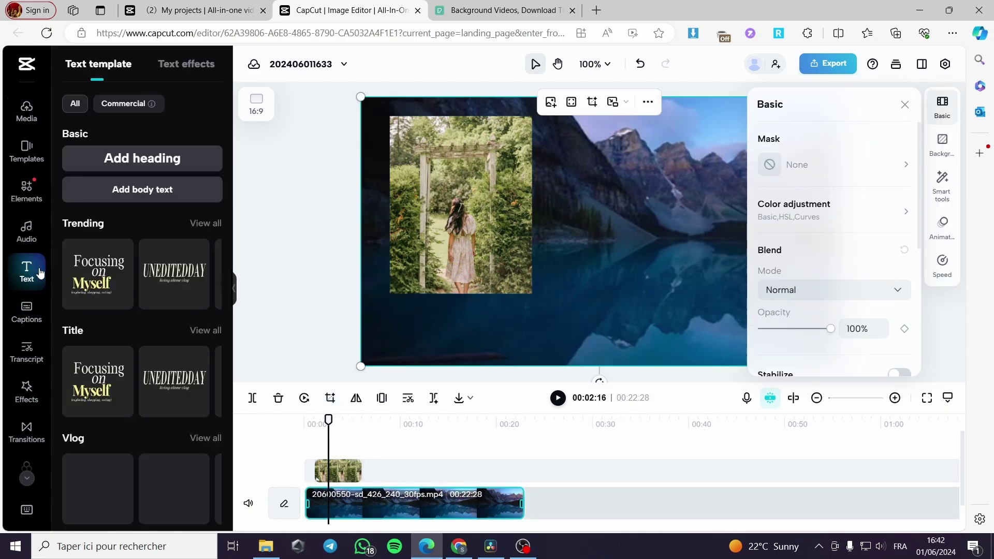
left_click(179, 166)
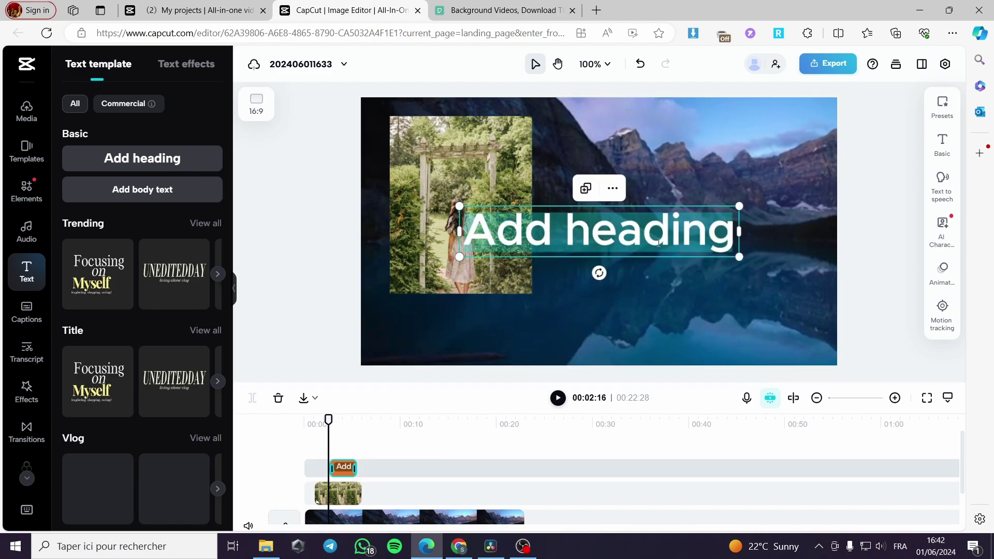
type("T")
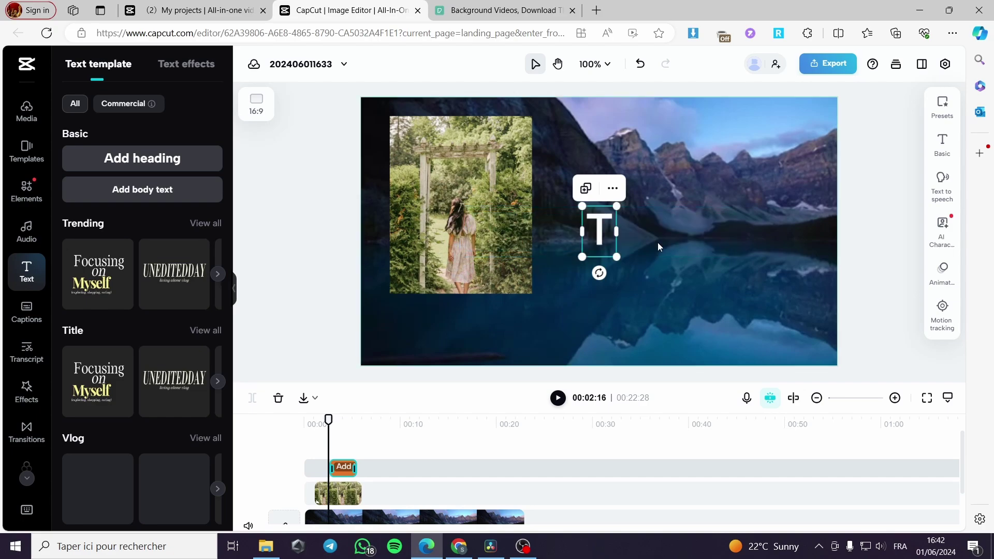
type("op")
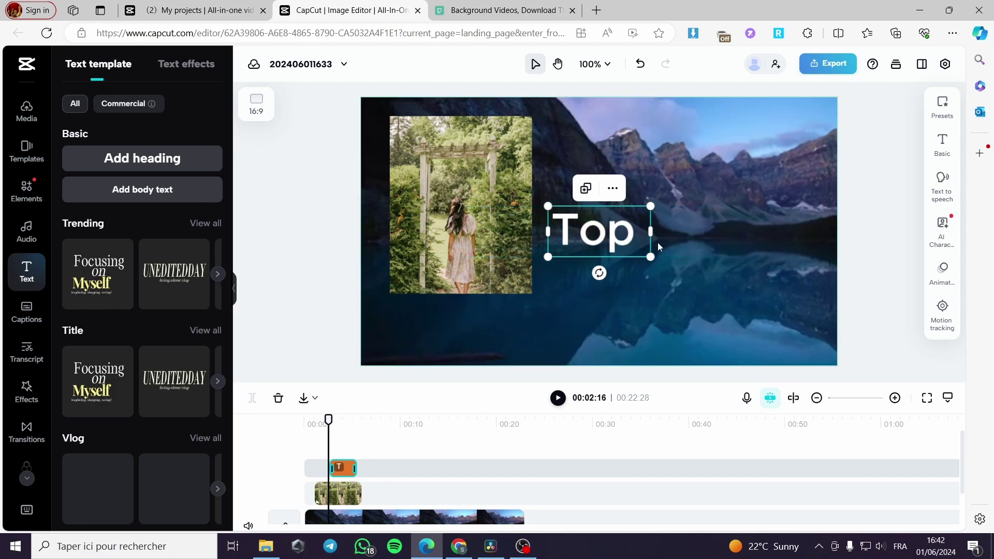
type(" cloth")
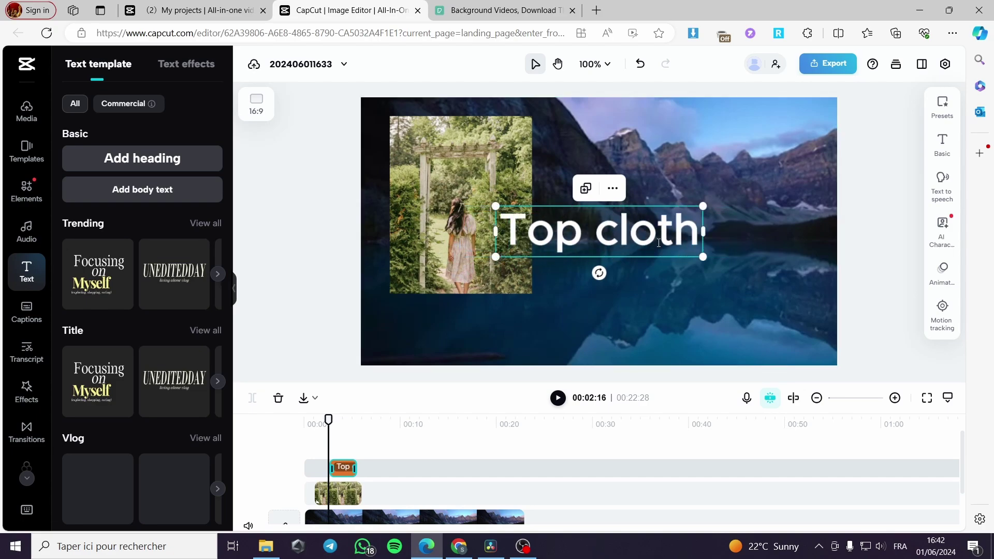
type("ing")
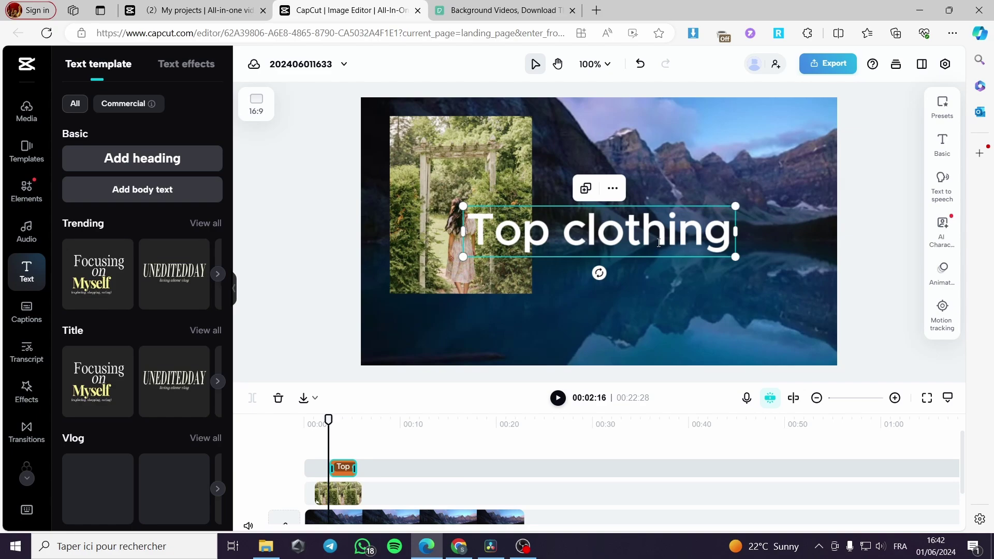
type(" o")
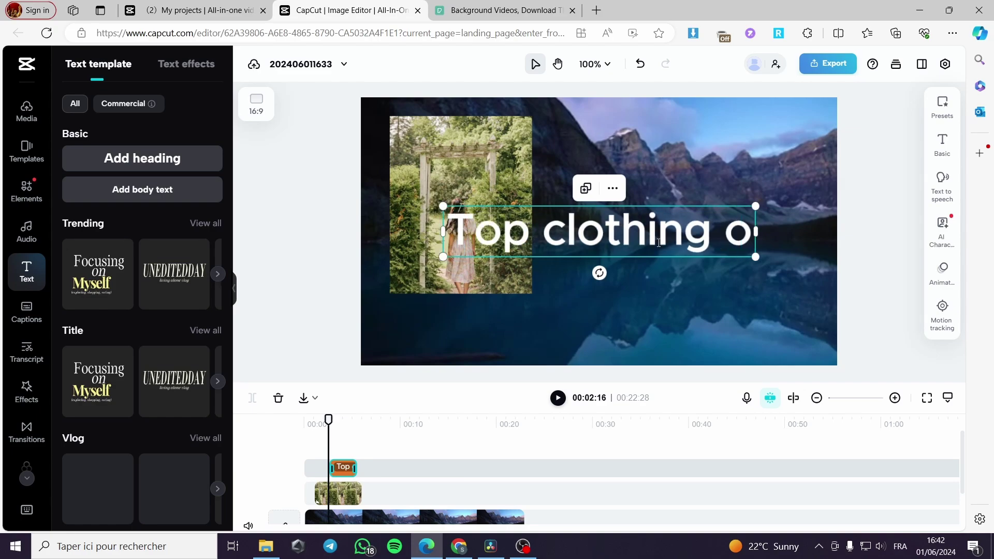
type("n pe")
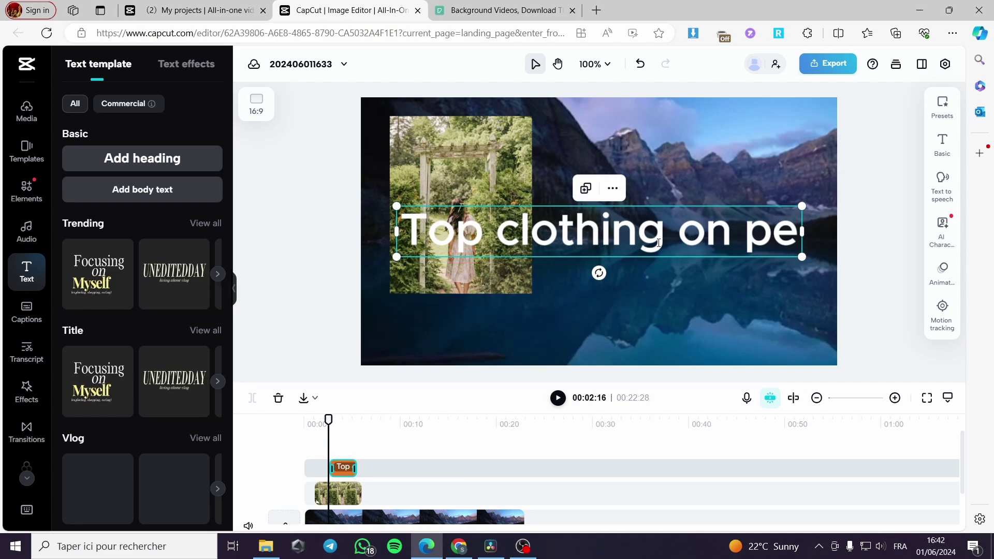
type("ople")
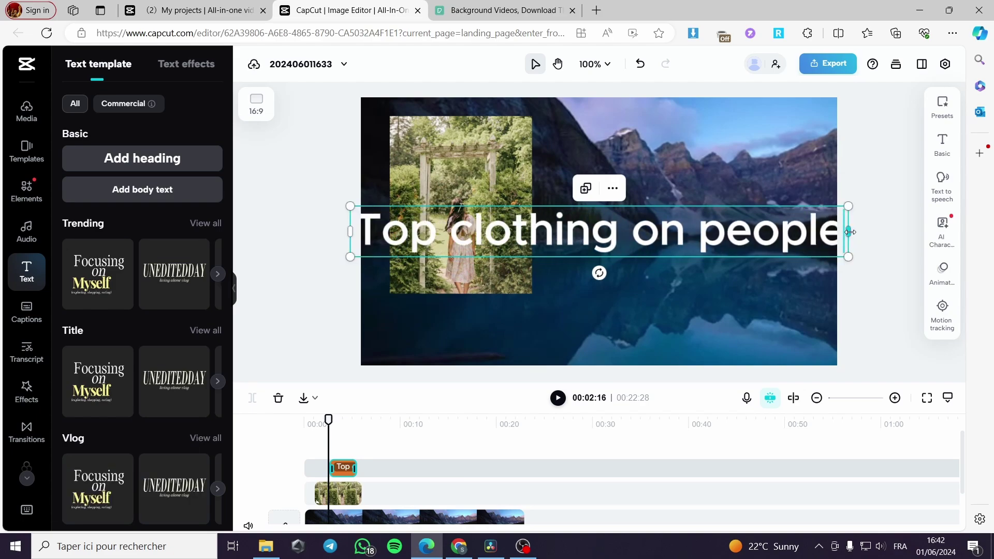
Step: Rewrap the caption onto three lines and place it upper right beside the photo
left_click_drag(850, 232, 654, 233)
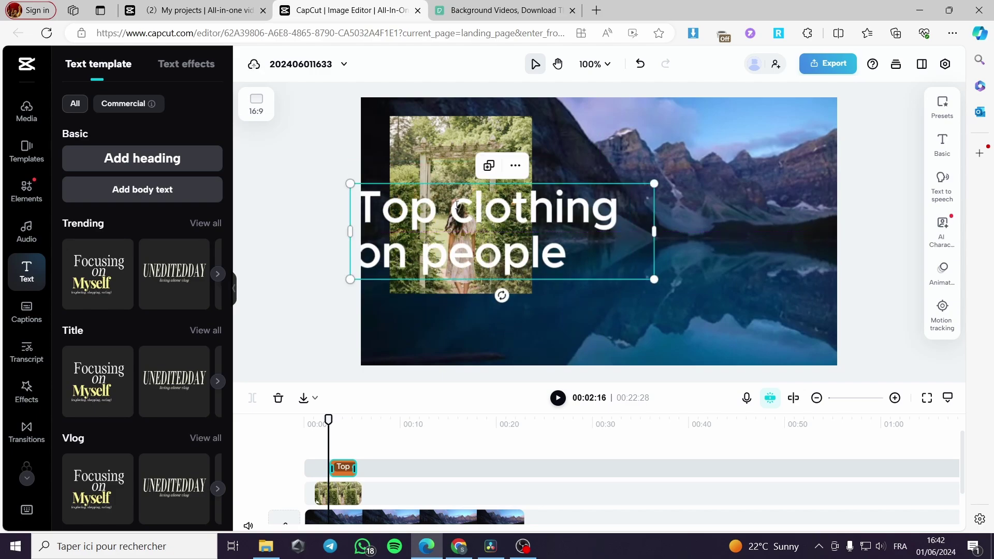
key("Return")
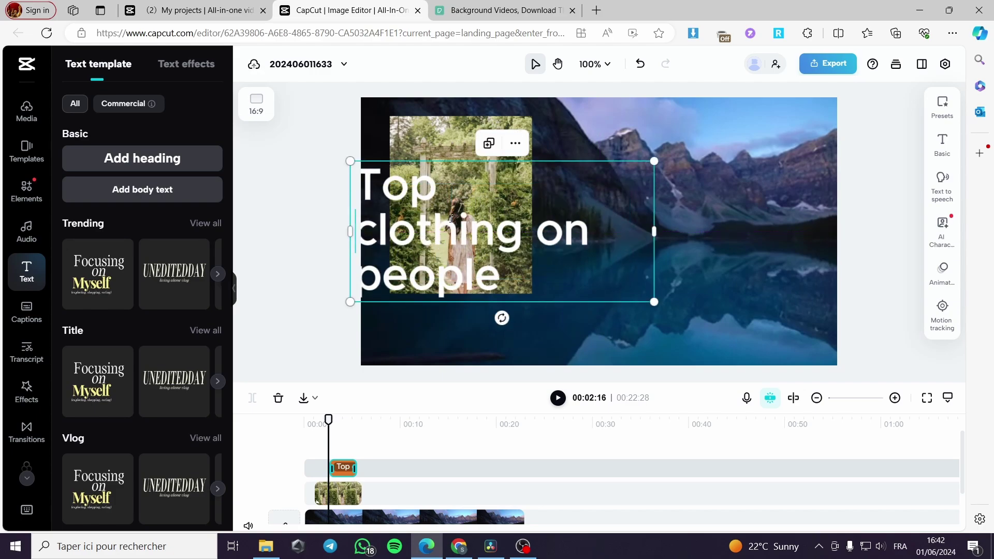
key("BackSpace")
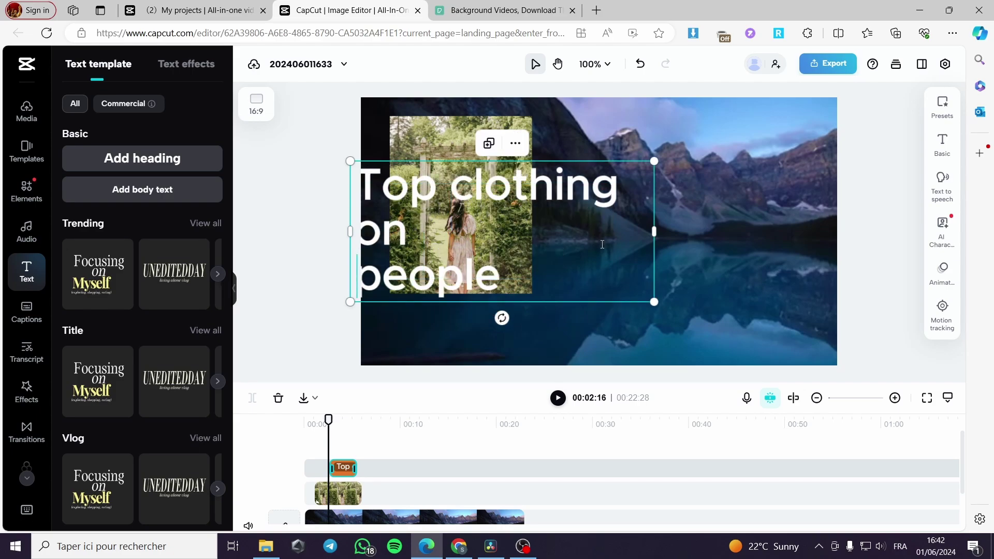
left_click_drag(655, 229, 633, 230)
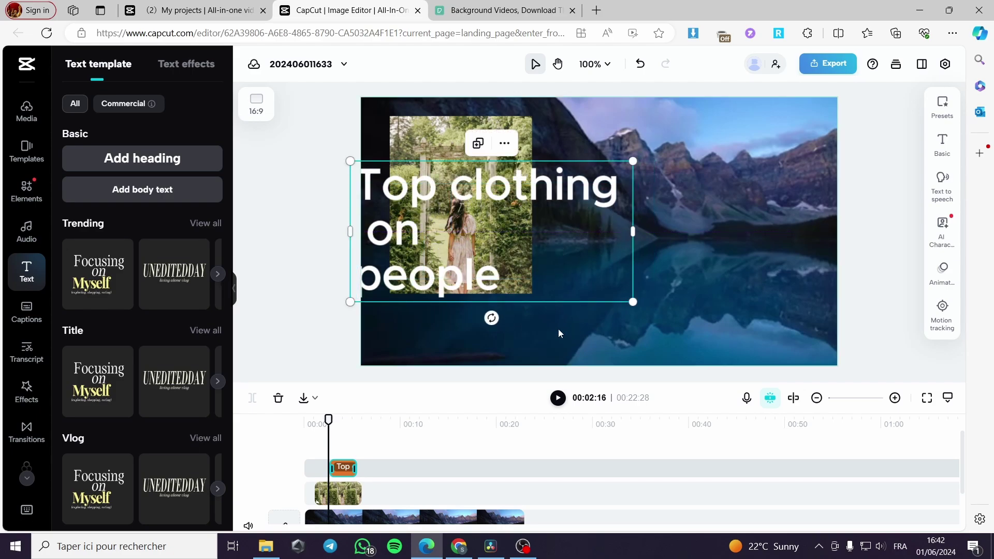
left_click_drag(634, 300, 554, 262)
left_click_drag(503, 223, 723, 216)
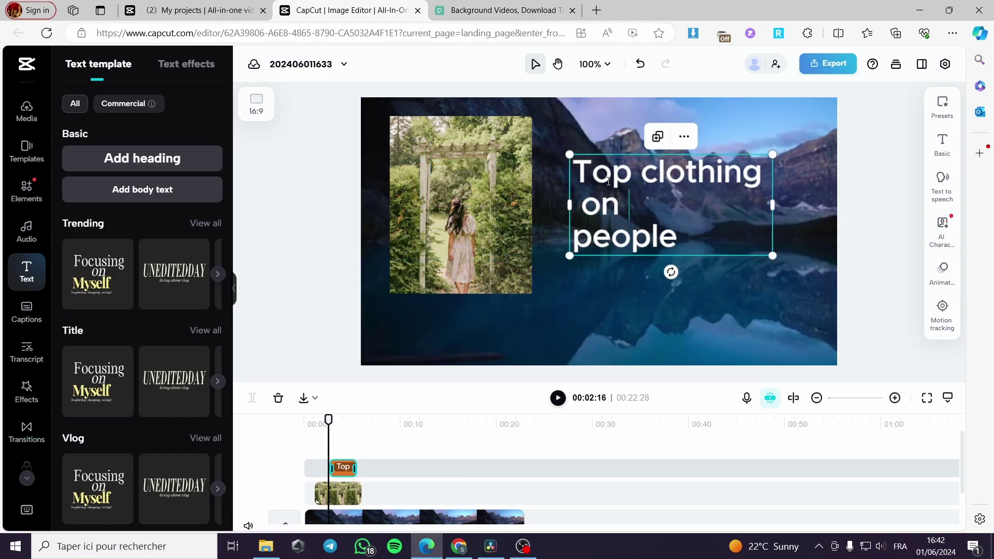
key("ctrl+a")
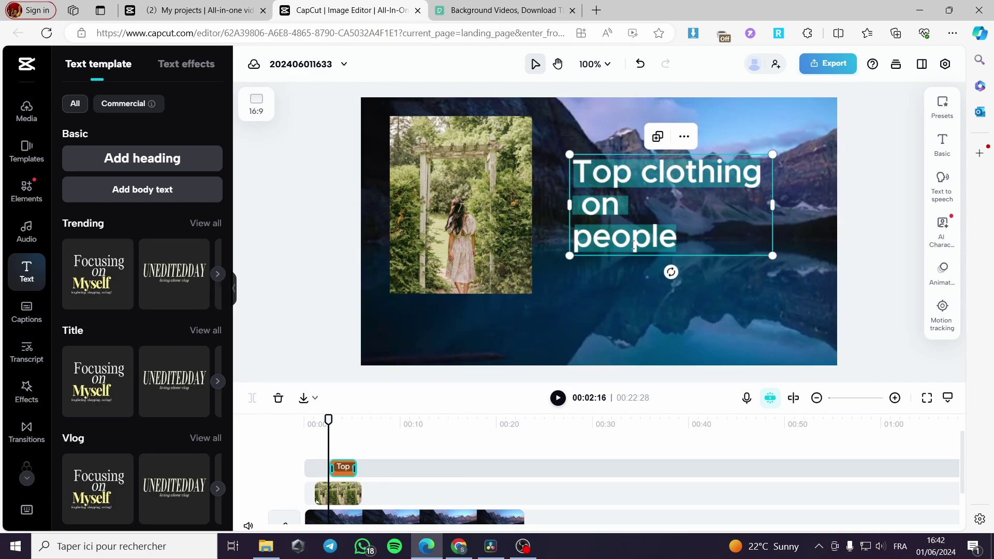
Step: Set the caption font to RedHatDisplay-BoldItalic
left_click(942, 144)
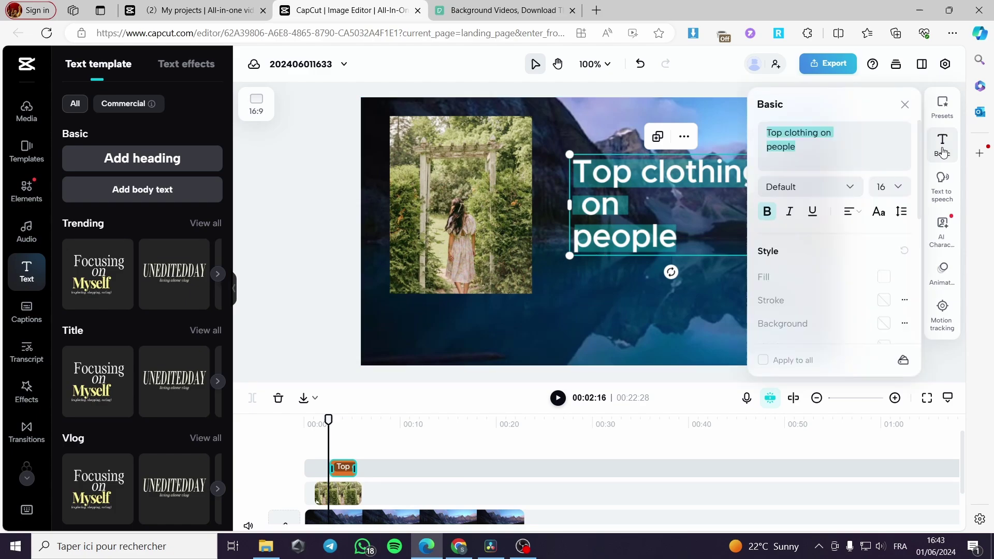
left_click(855, 192)
scroll(831, 308, "down", 3)
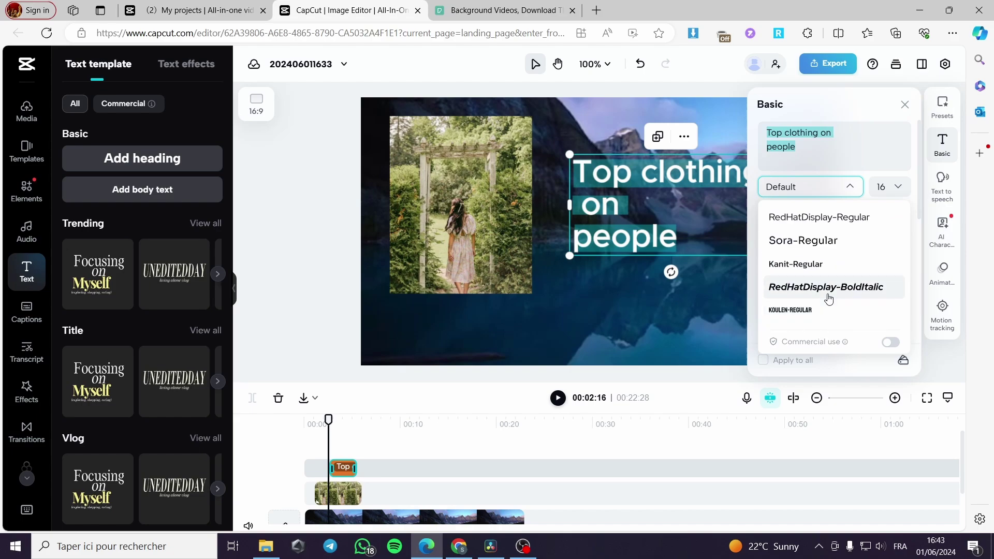
left_click(829, 287)
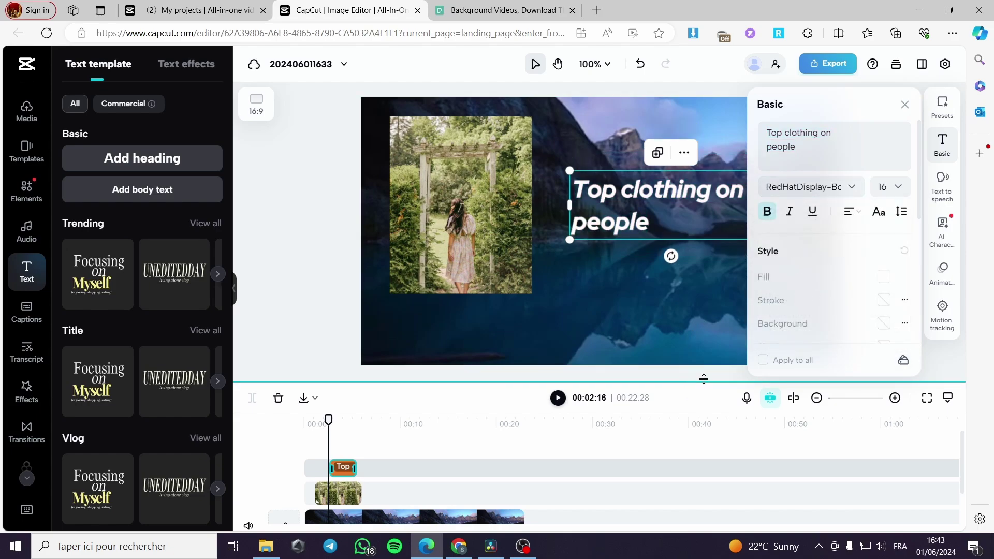
Step: Adjust the caption clip's start on the timeline so it matches the garden photo
left_click(740, 91)
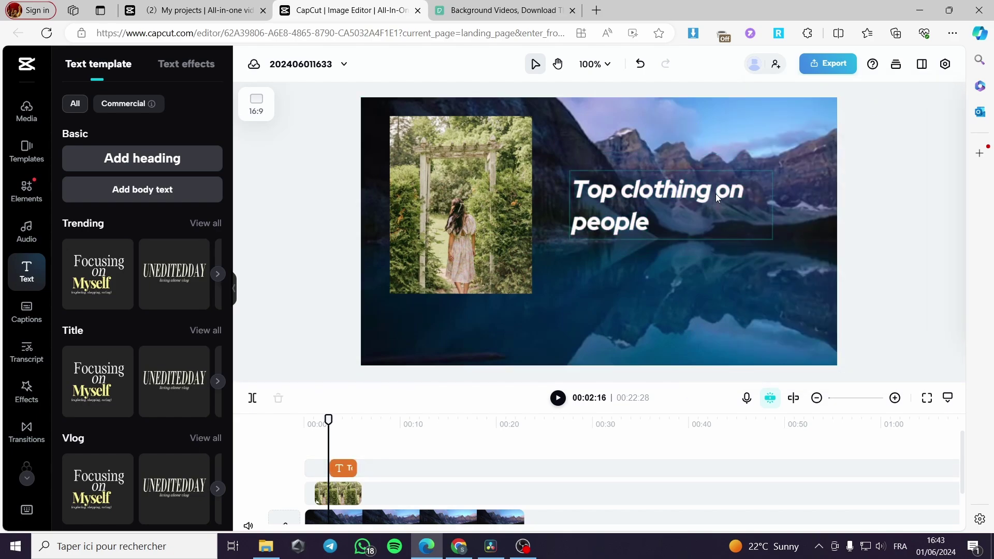
left_click(336, 467)
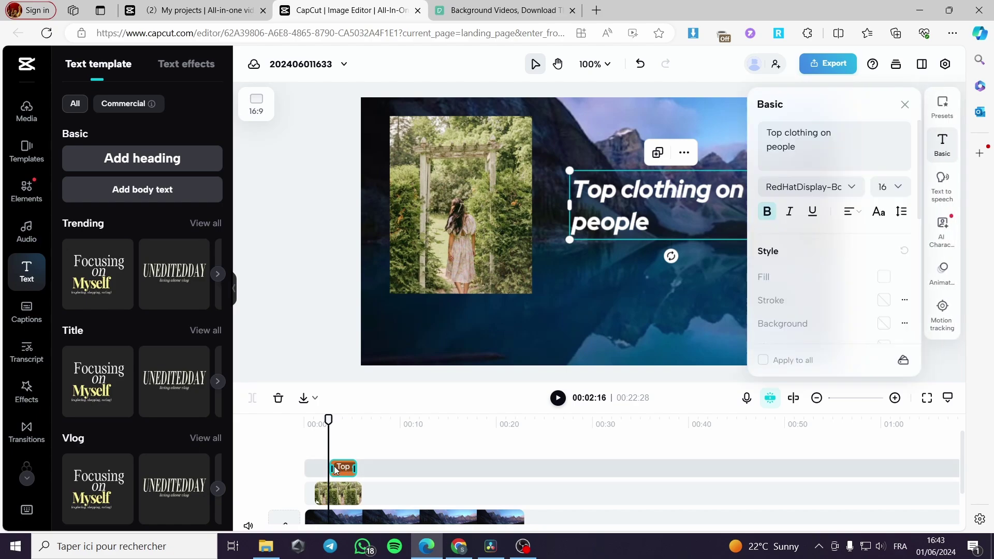
left_click_drag(331, 465, 317, 466)
left_click_drag(319, 468, 361, 466)
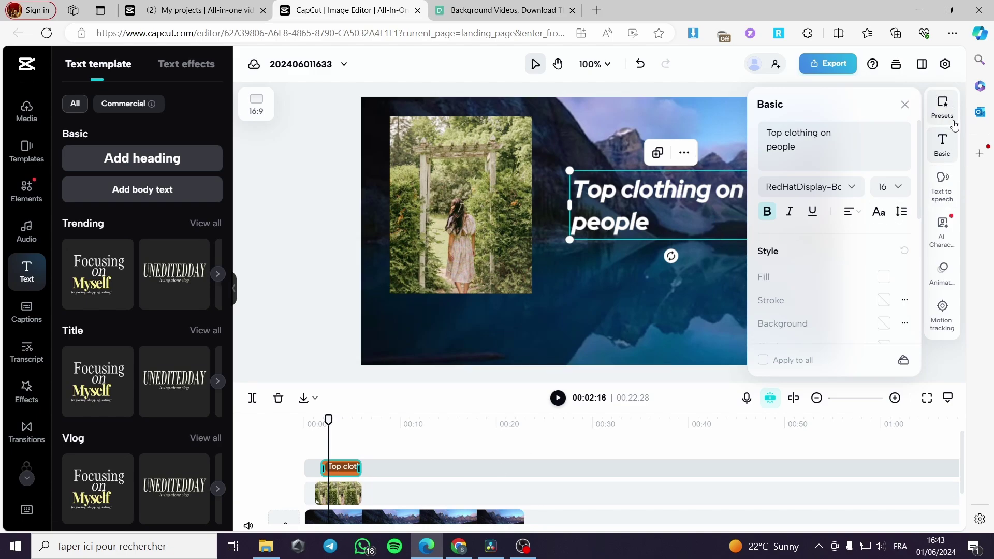
Step: Give the caption a 0.5s Flipping entrance and move the playhead to about 8 seconds
left_click(942, 274)
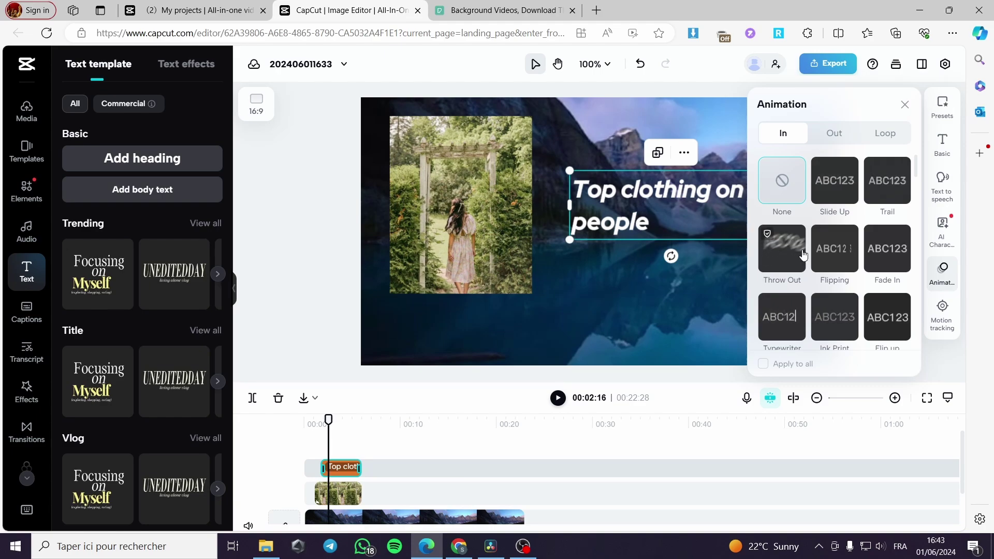
left_click(525, 441)
left_click(388, 500)
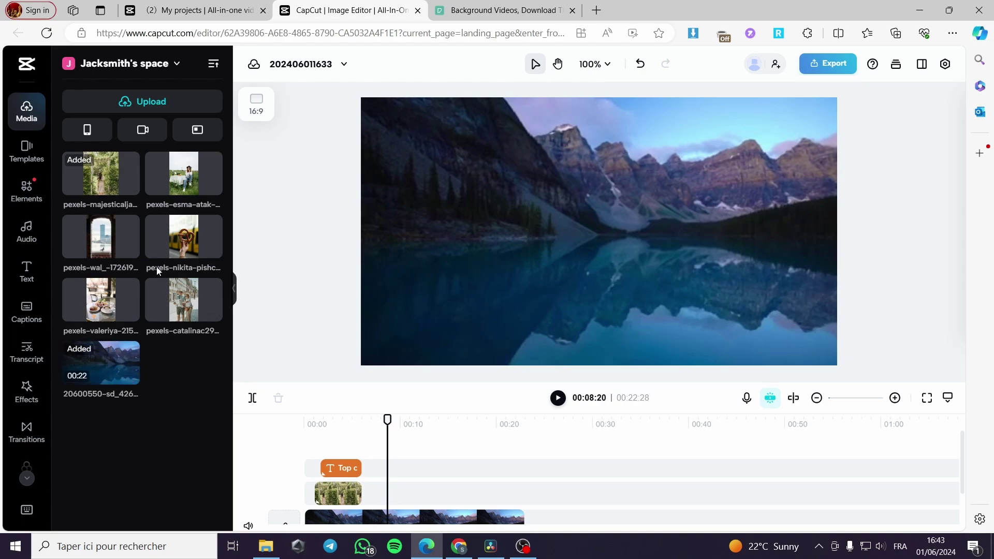
Step: Add the woman-with-camera photo as a single overlay clip starting at about 00:07
left_click(186, 173)
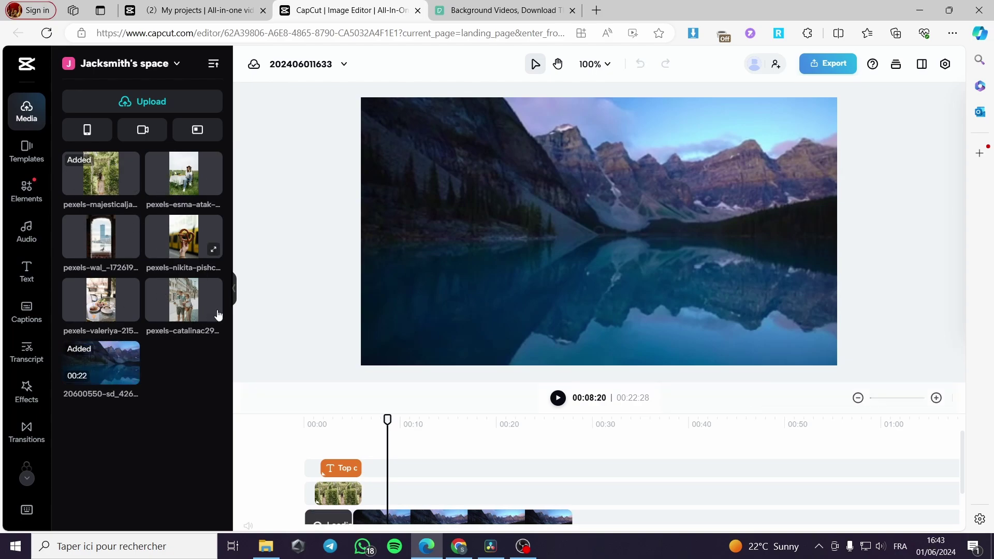
left_click(184, 178)
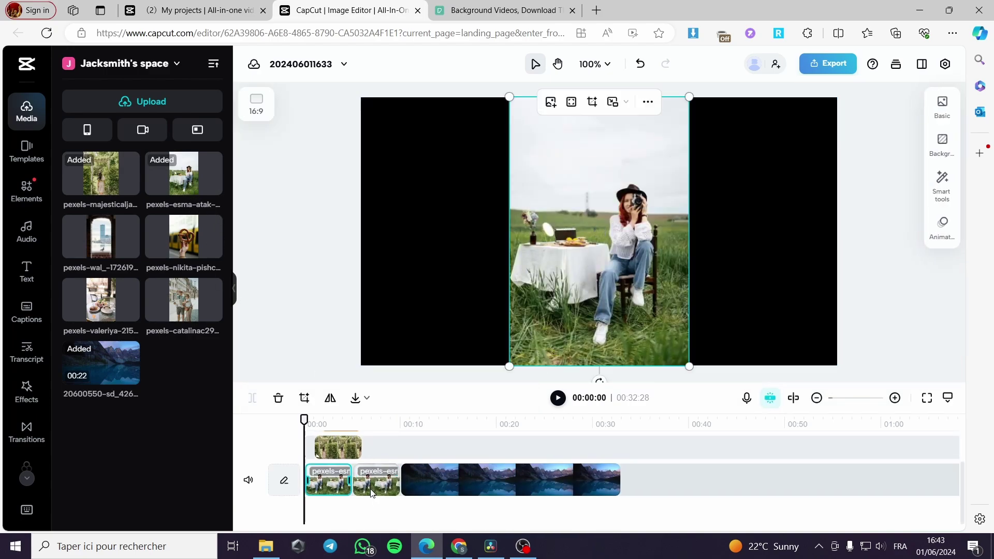
scroll(374, 516, "down", 1)
left_click(372, 483)
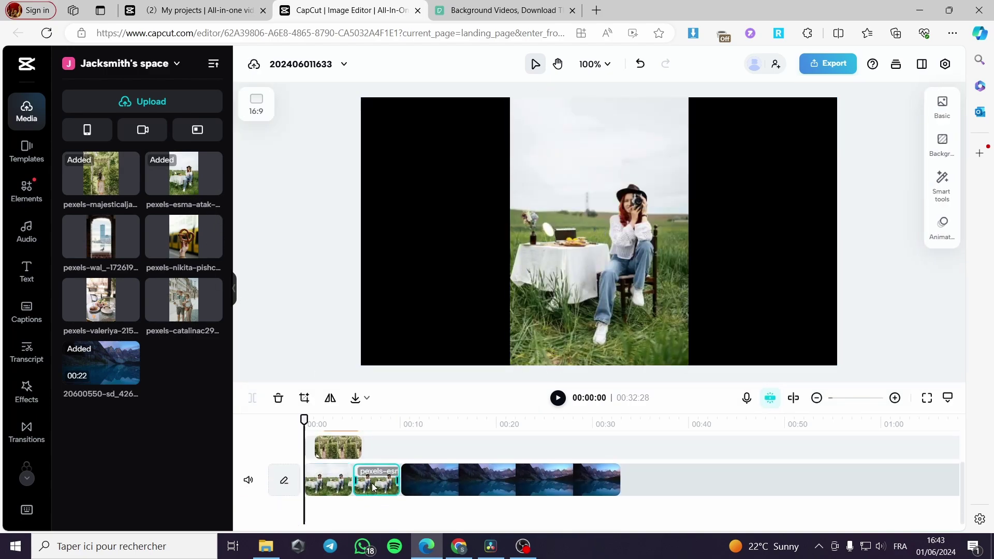
key("Delete")
left_click_drag(334, 490, 403, 491)
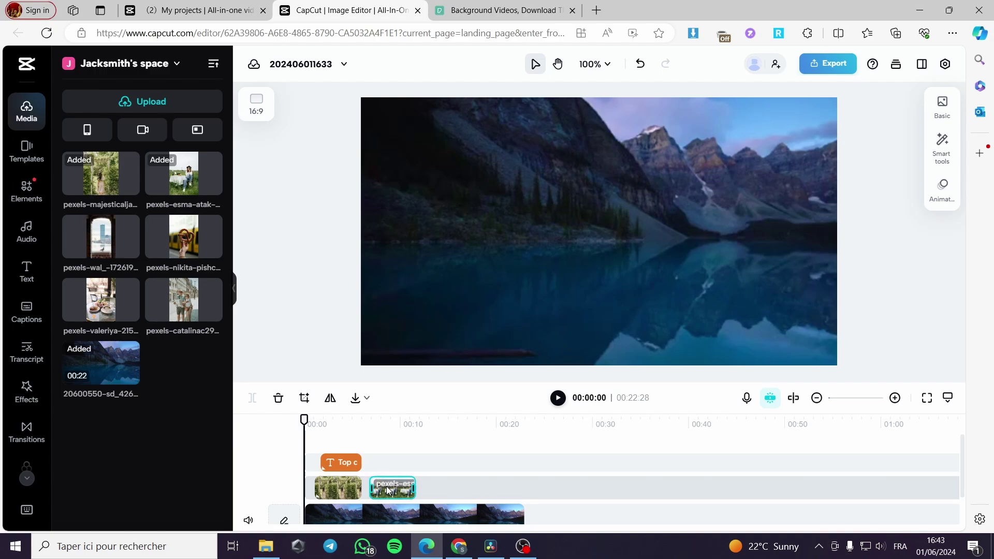
left_click(386, 464)
Step: Duplicate the 'Top clothing on people' caption clip
left_click(349, 461)
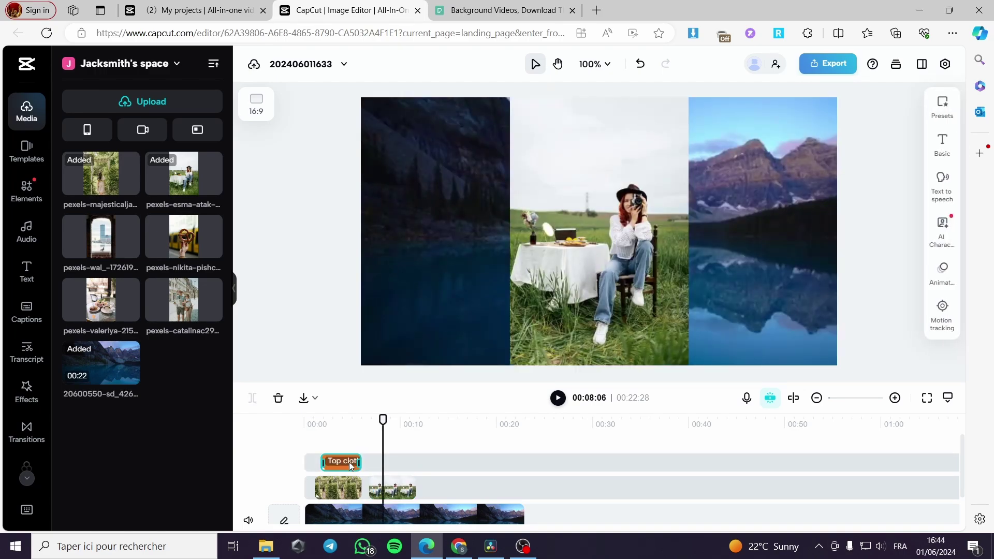
right_click(349, 462)
left_click(383, 381)
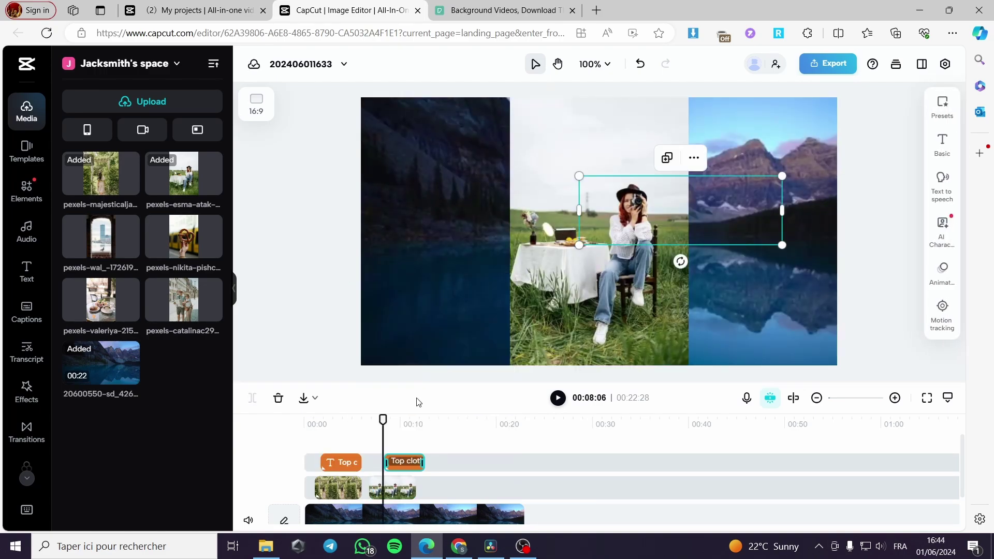
Step: Shrink the woman photo into the left of the frame and align the copied caption with it
left_click(634, 297)
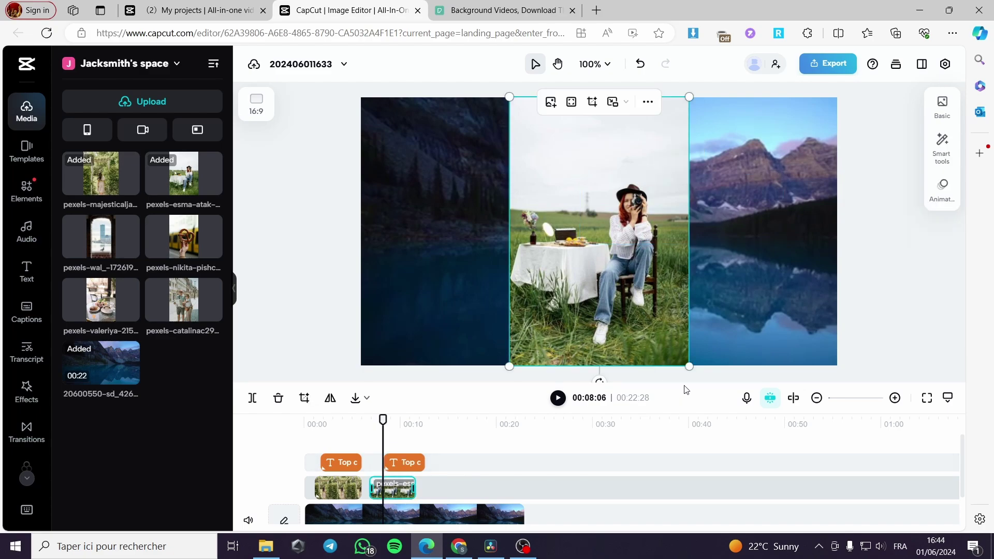
left_click_drag(690, 366, 648, 304)
left_click_drag(618, 264, 555, 287)
left_click(409, 463)
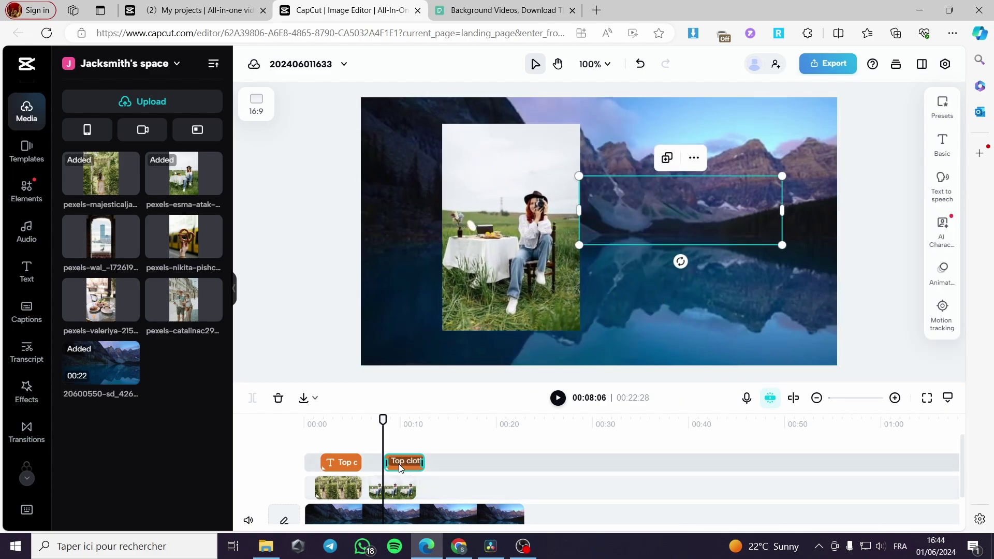
left_click_drag(405, 468, 397, 464)
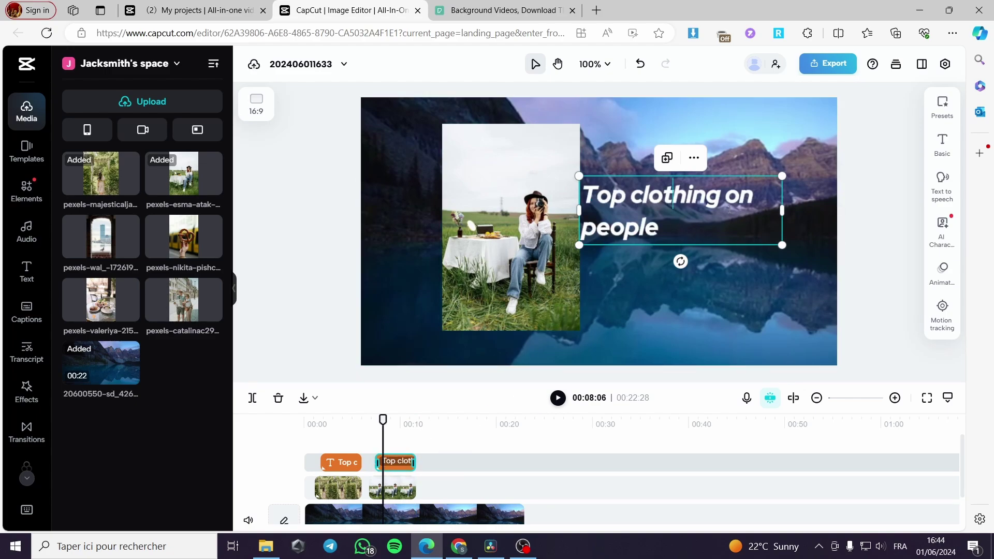
left_click_drag(723, 234, 588, 192)
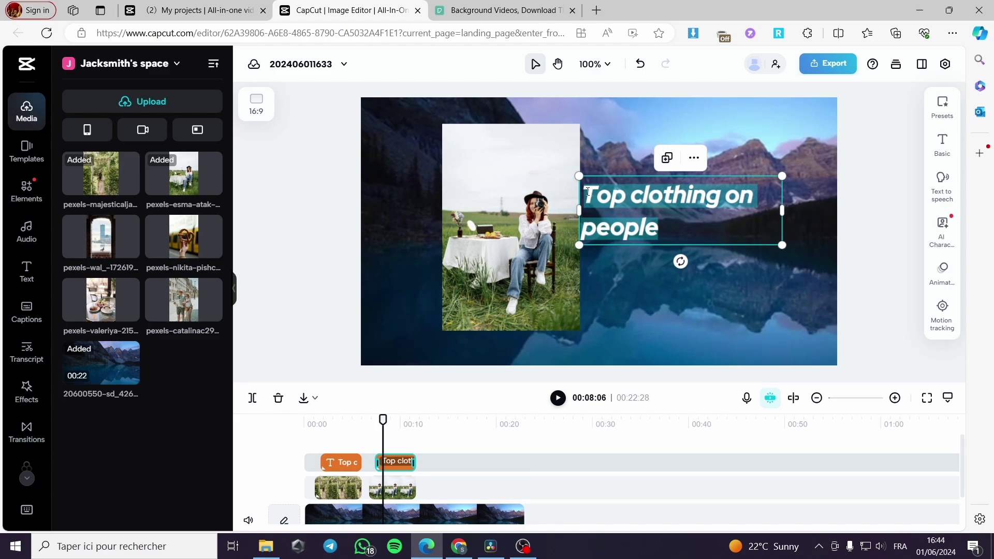
Step: Rewrite the second caption beside the woman photo to read 'Nature picturing'
type("Nature")
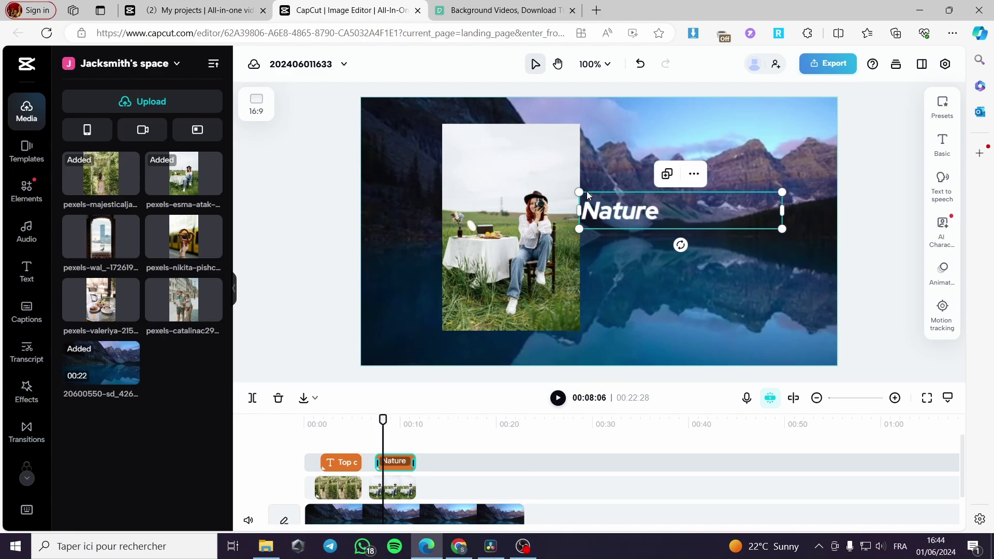
type(" picture")
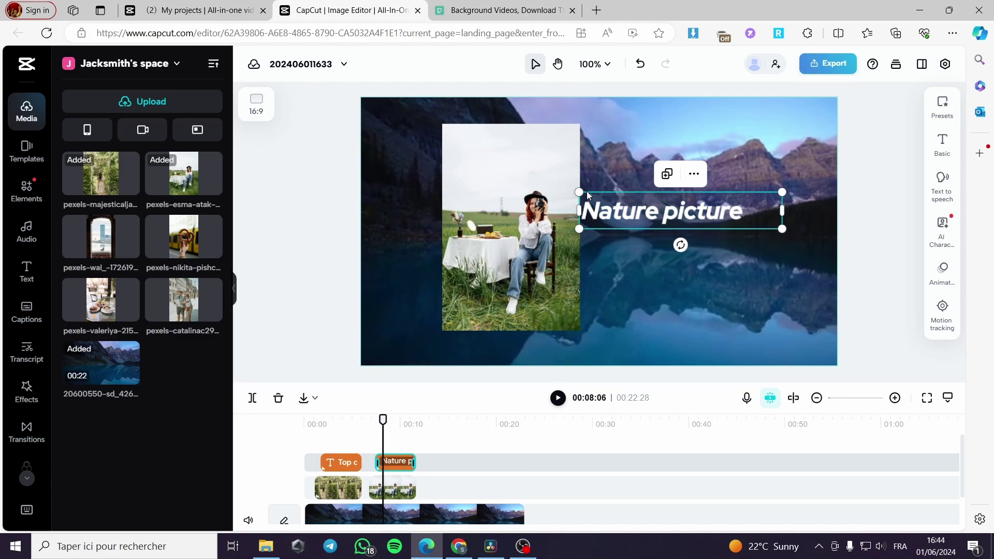
key("BackSpace")
type("ing")
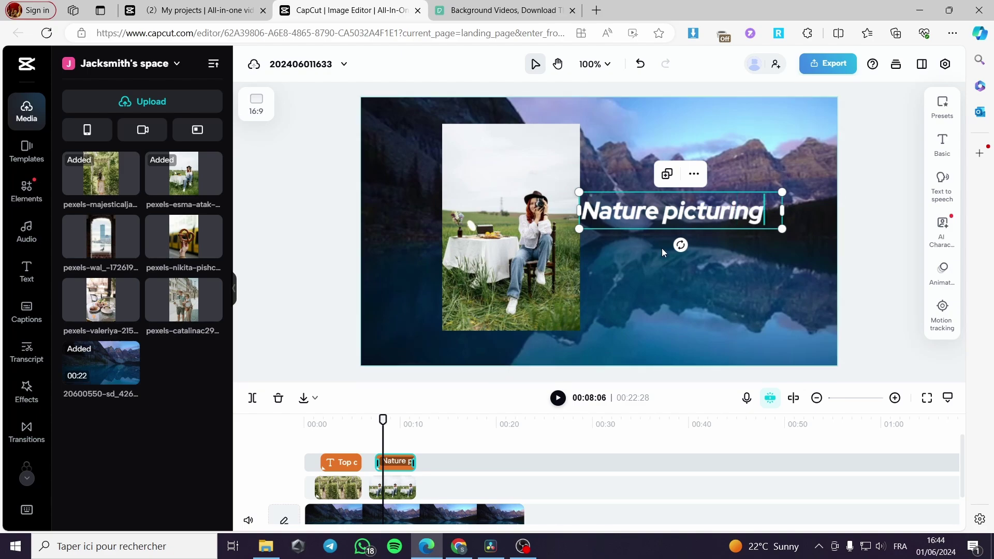
left_click(882, 239)
left_click(750, 213)
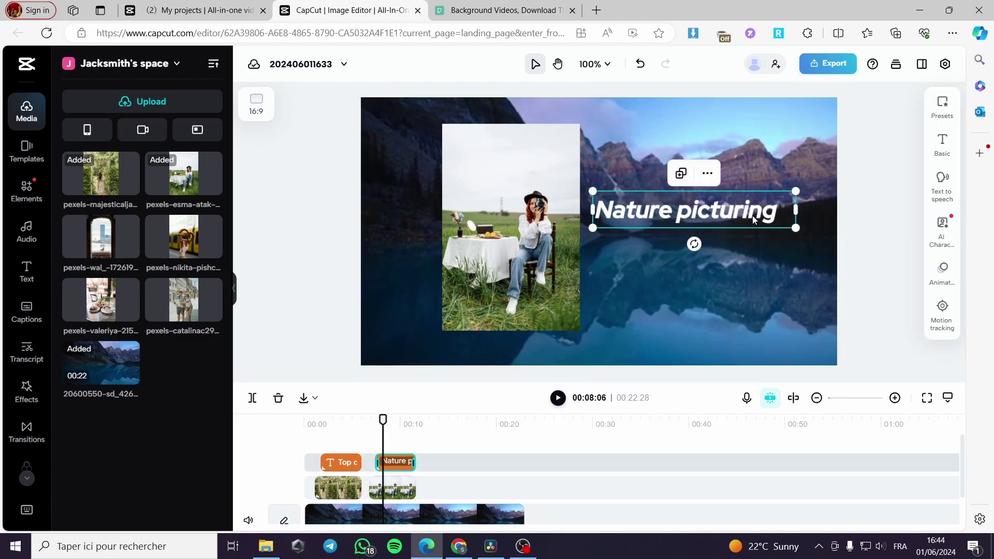
left_click(946, 272)
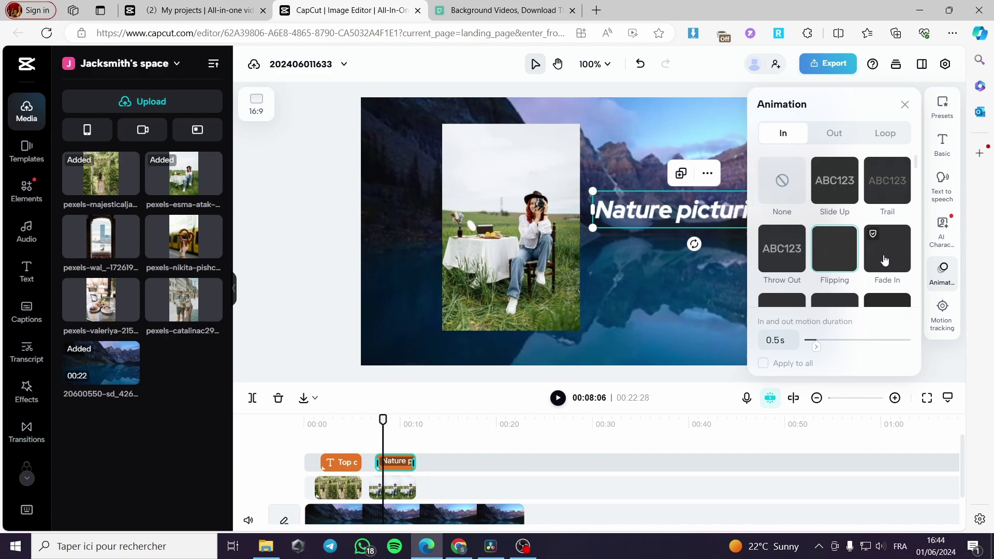
Step: Apply the Trail entrance animation to the 'Nature picturing' caption
left_click(891, 193)
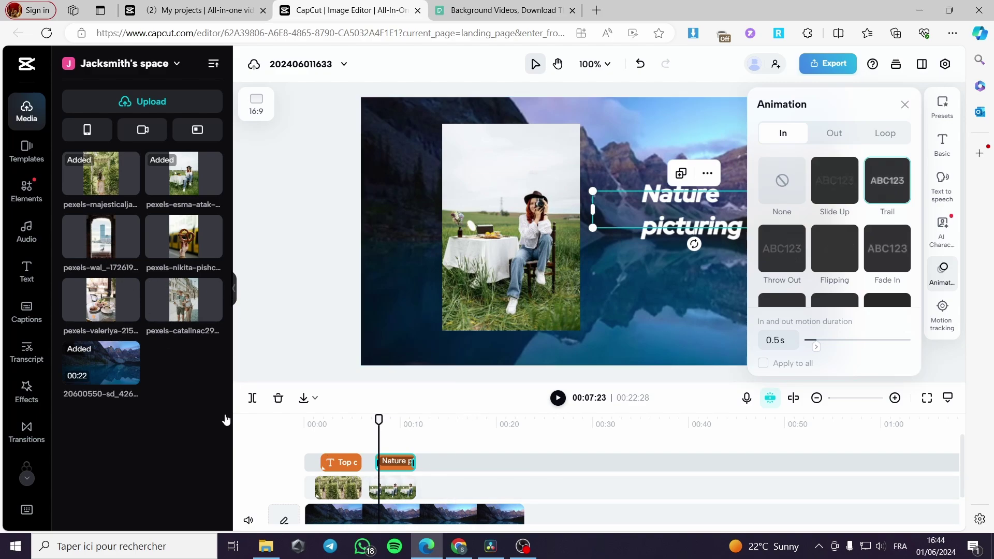
Step: Add the pexels-wal arch-window pigeon photo from Media to the timeline
left_click_drag(225, 420, 332, 477)
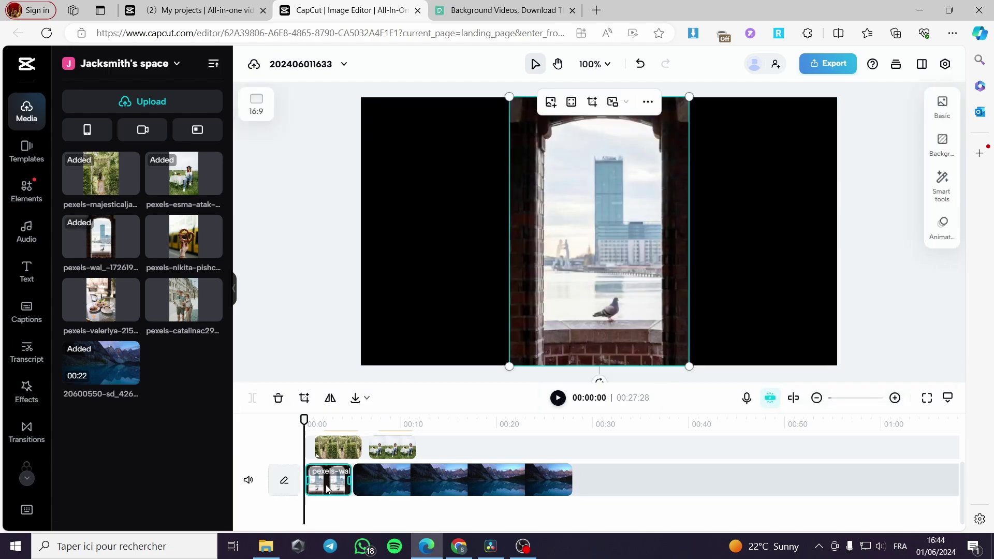
Step: Move the arch photo to the overlay track and place a duplicated 'Nature picturing' caption above it
left_click_drag(336, 473, 447, 498)
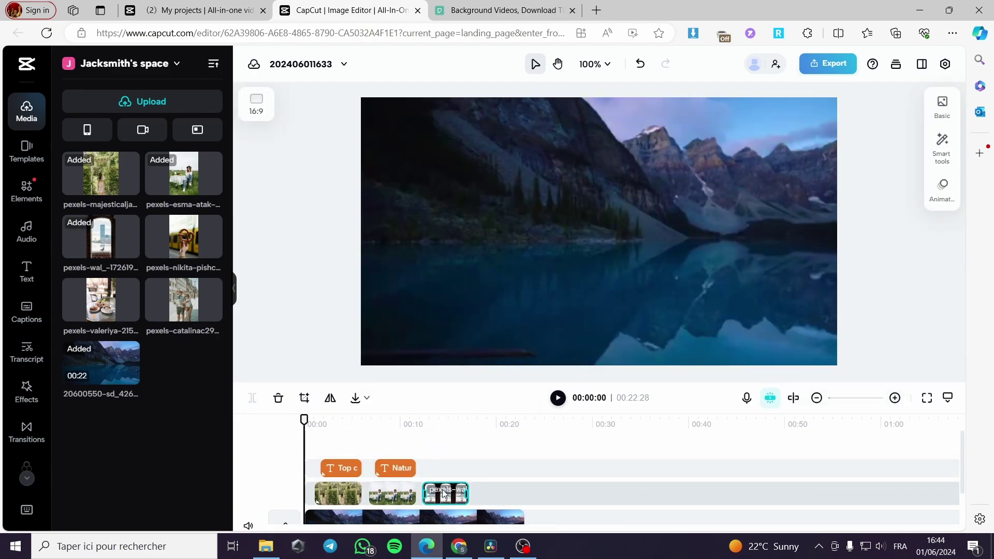
left_click(392, 468)
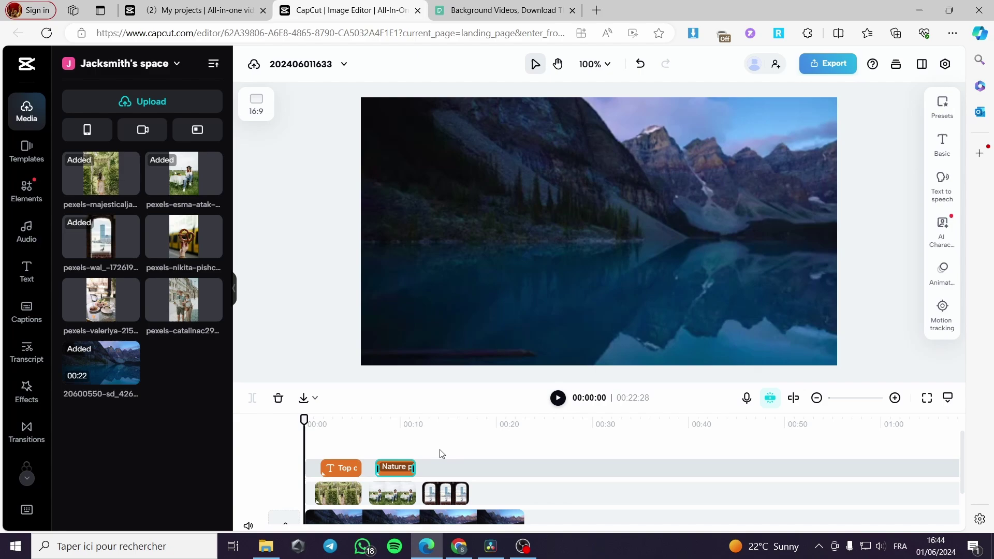
right_click(390, 477)
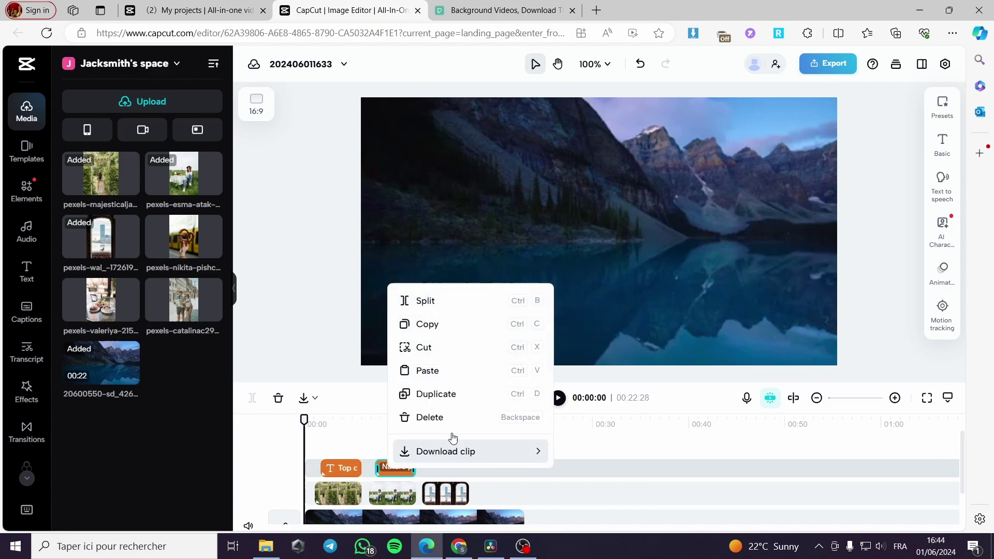
left_click(469, 401)
left_click_drag(322, 467, 454, 490)
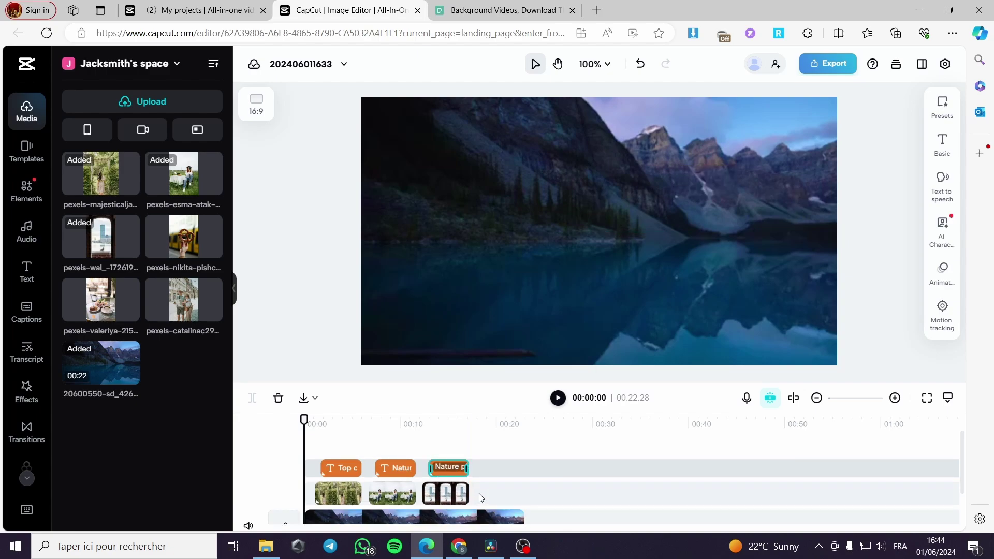
left_click(453, 468)
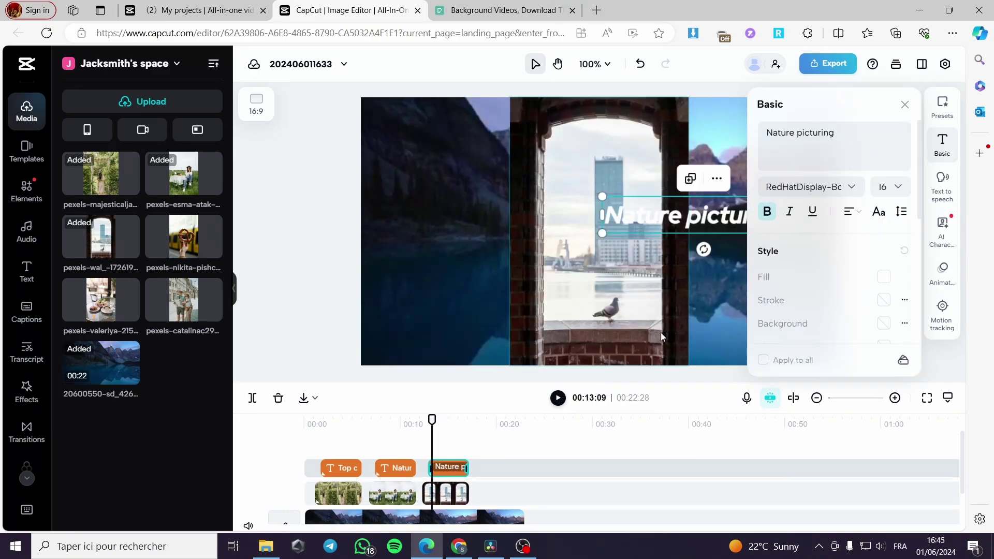
Step: Resize the arch photo and position it on the left side of the frame
left_click(658, 265)
left_click_drag(689, 365, 648, 290)
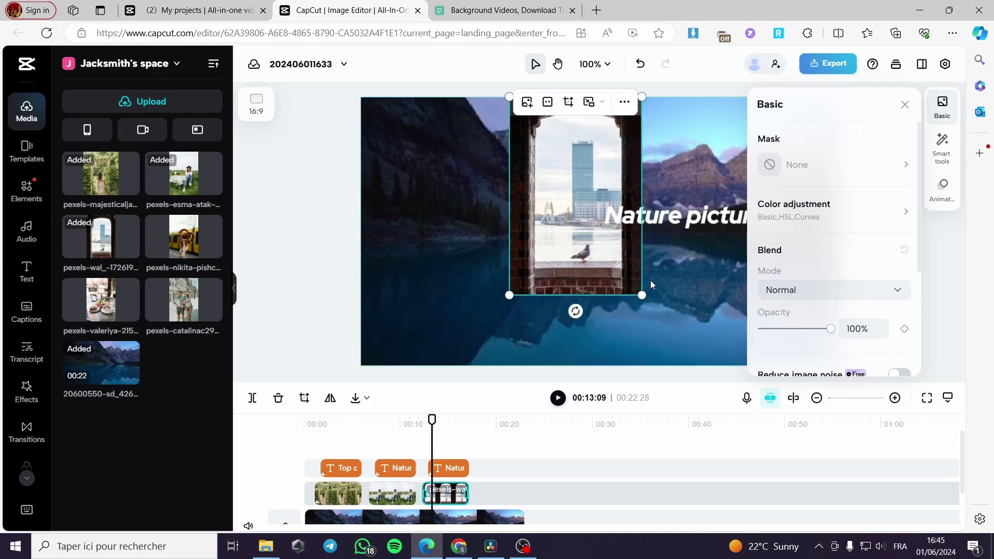
left_click_drag(617, 252, 483, 268)
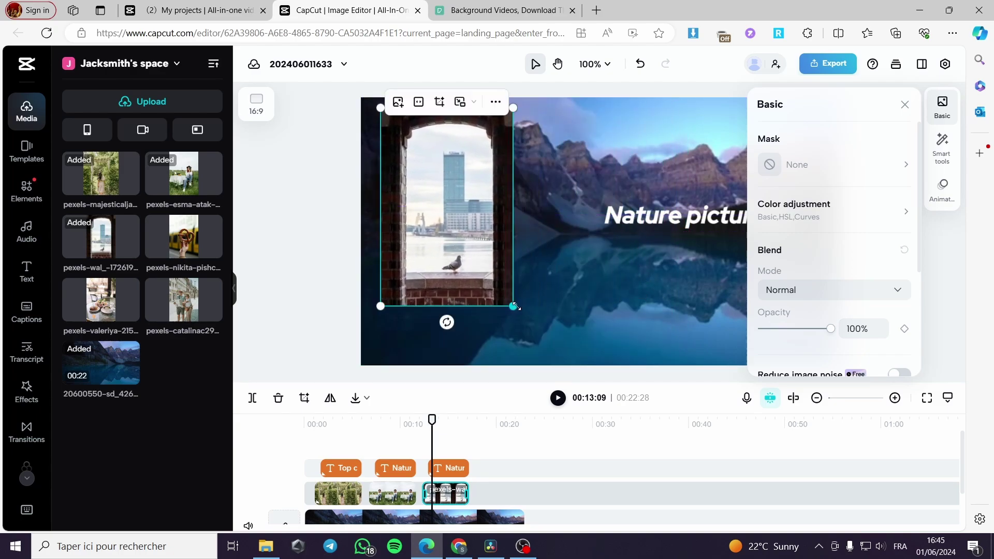
left_click_drag(515, 307, 529, 332)
left_click(627, 224)
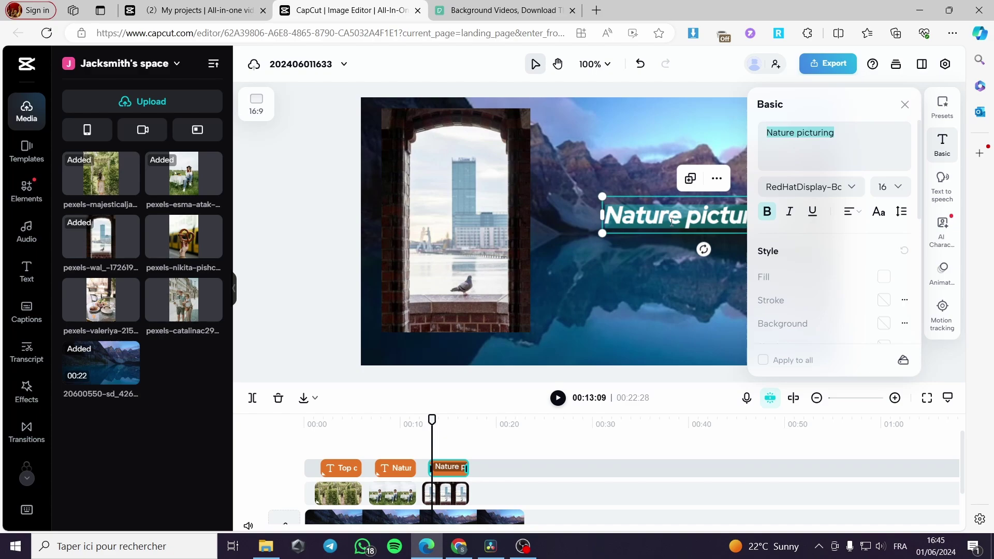
Step: Retype the copied caption as 'Pigeon / on / a window' on three lines and shift it left
type("Oi")
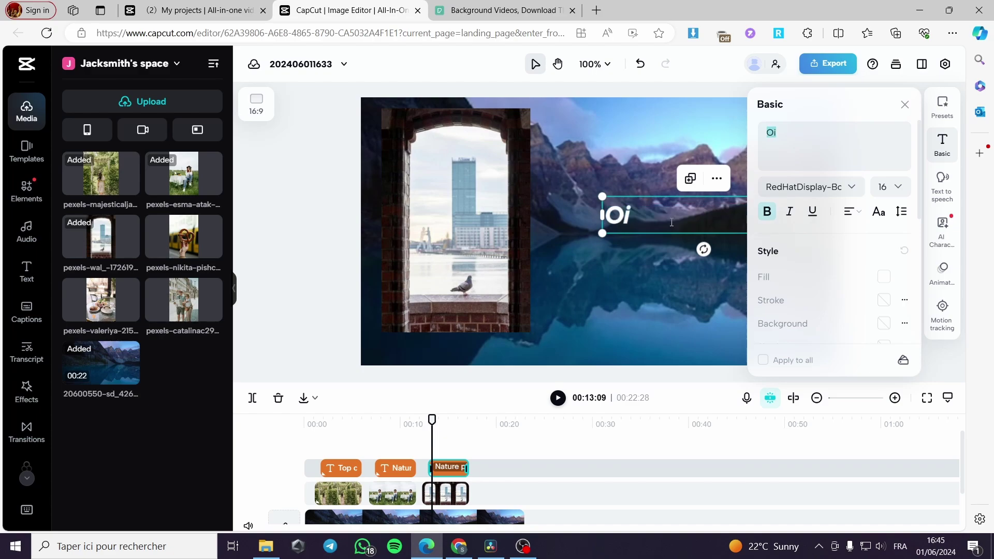
type("gei")
key("BackSpace")
type("o")
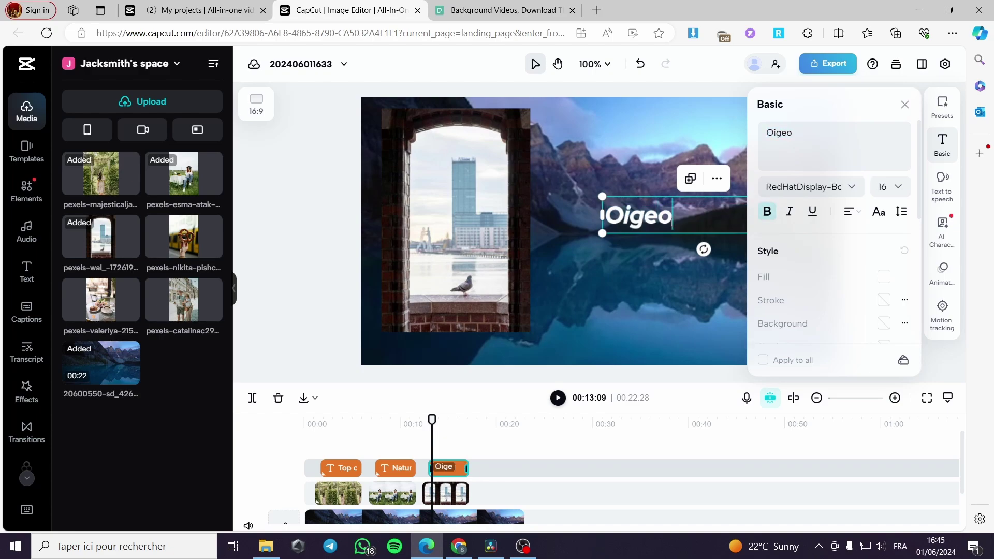
type("n on a")
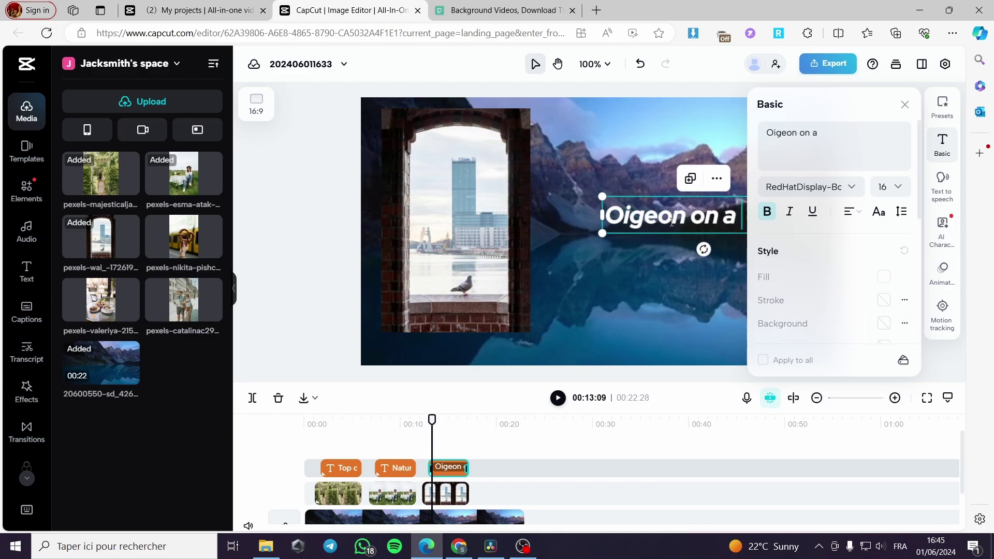
type(" window")
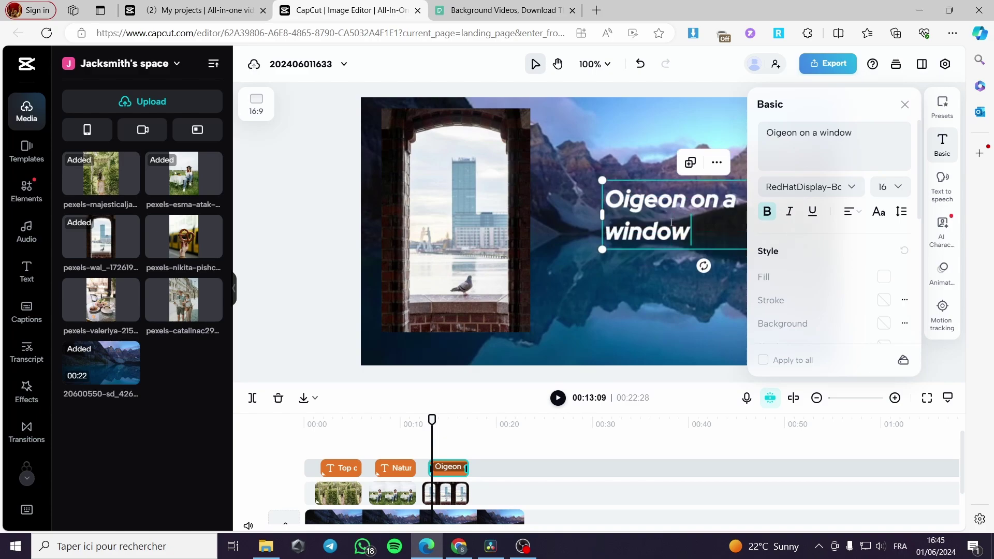
left_click(687, 199)
key("Return")
left_click(657, 234)
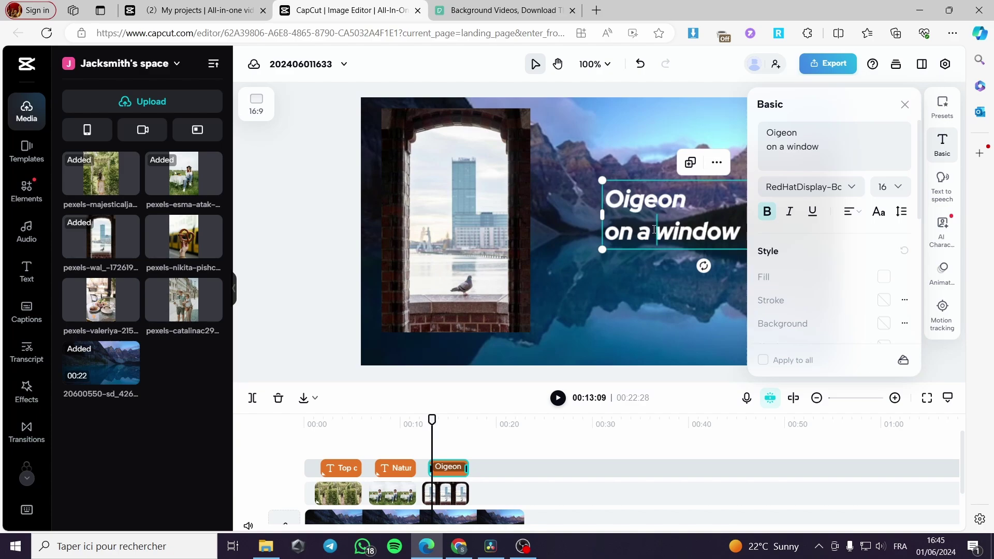
key("Return")
key("Return")
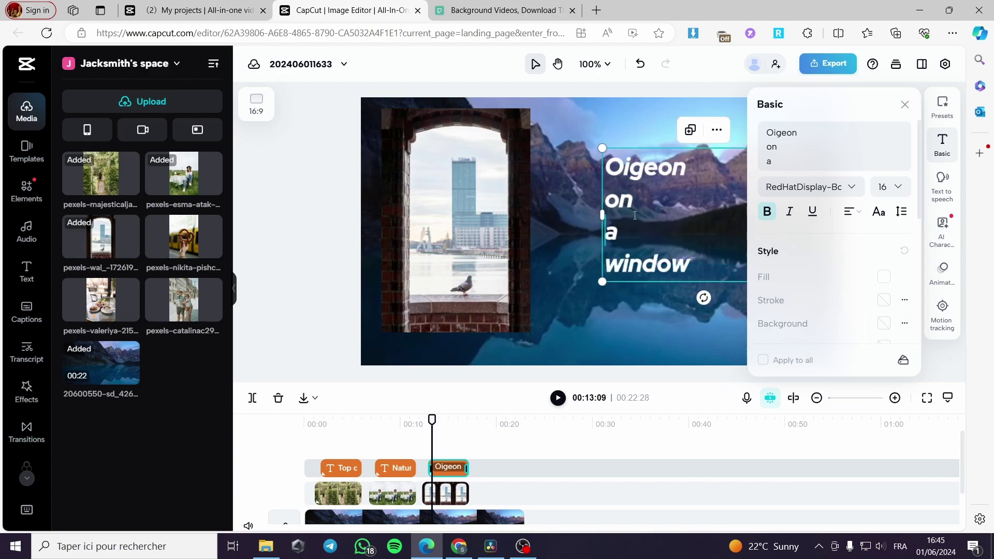
key("Down")
key("BackSpace")
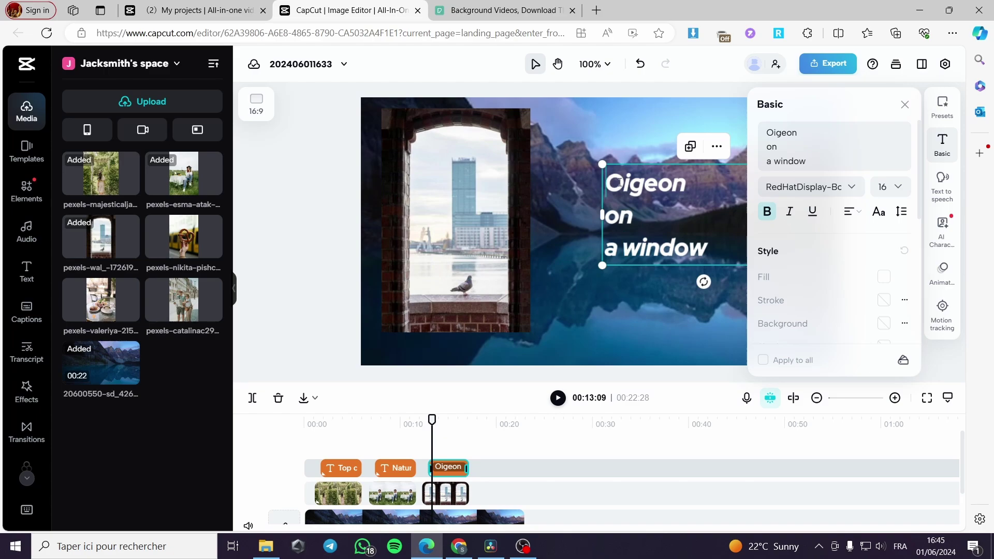
left_click_drag(619, 182, 615, 182)
type("P")
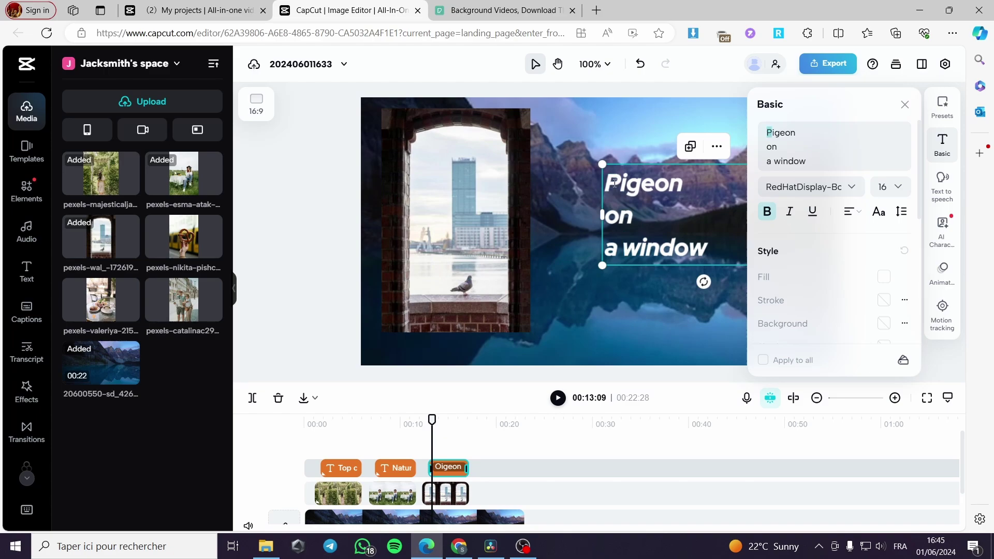
left_click_drag(608, 284, 629, 247)
left_click(675, 247)
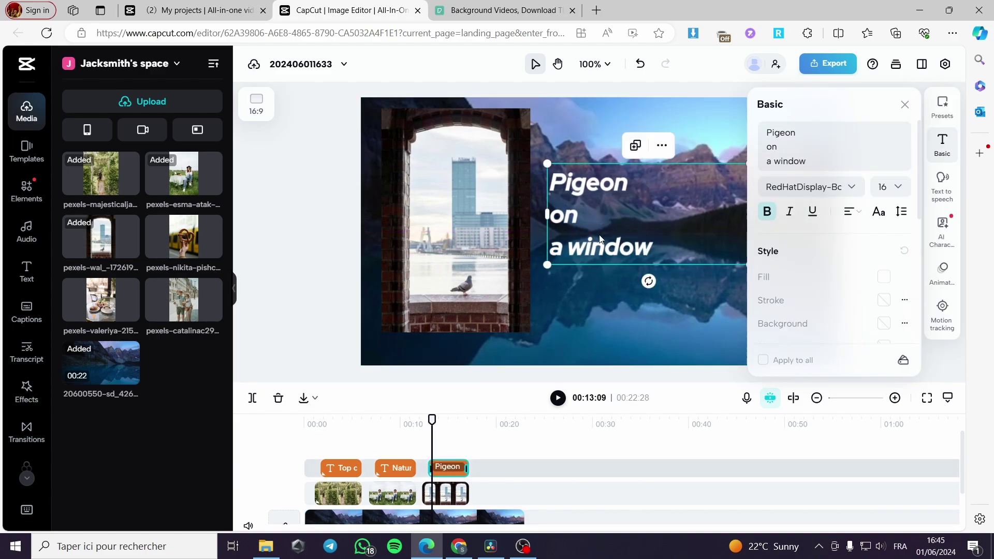
Step: Apply the Showing Up entrance animation to the 'Pigeon on a window' caption
left_click(679, 319)
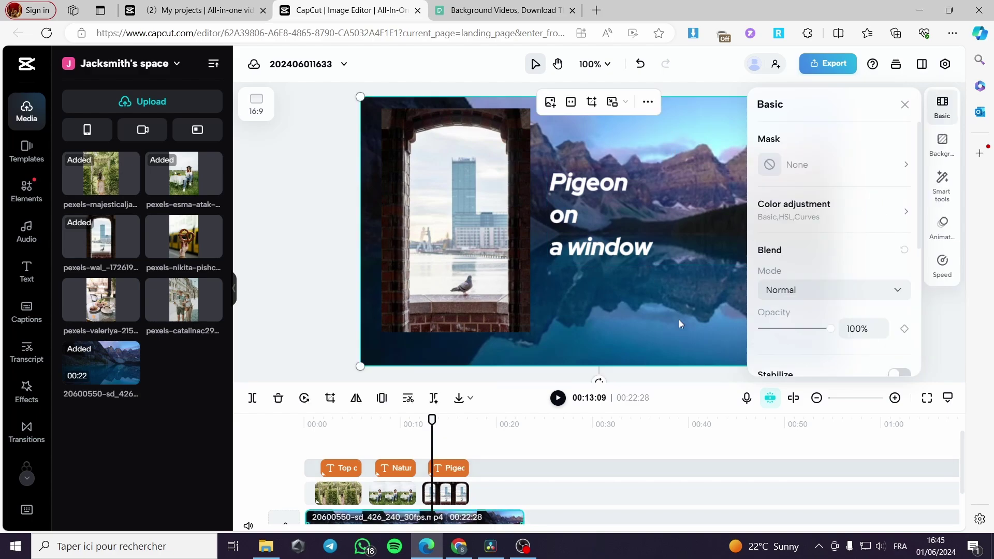
left_click(629, 236)
left_click(948, 280)
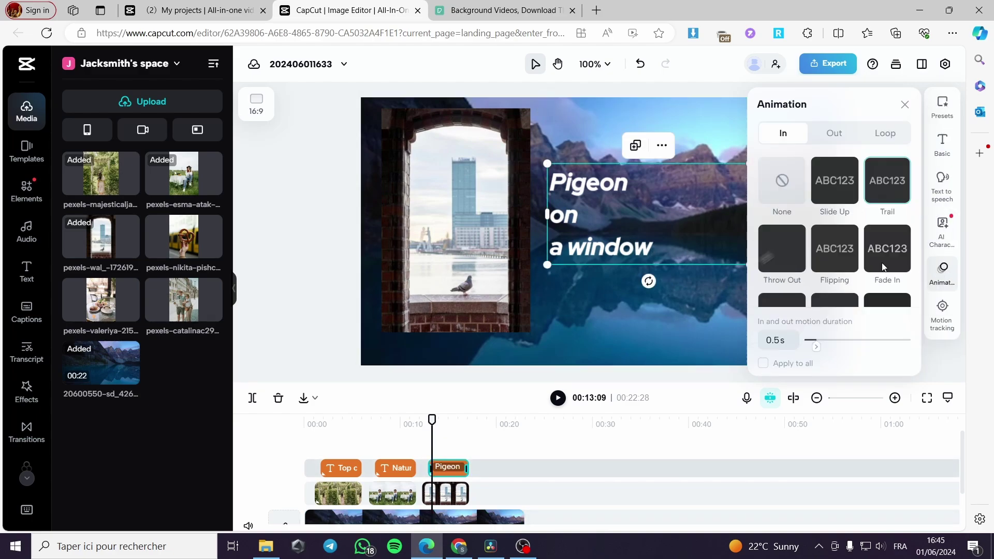
scroll(844, 226, "down", 3)
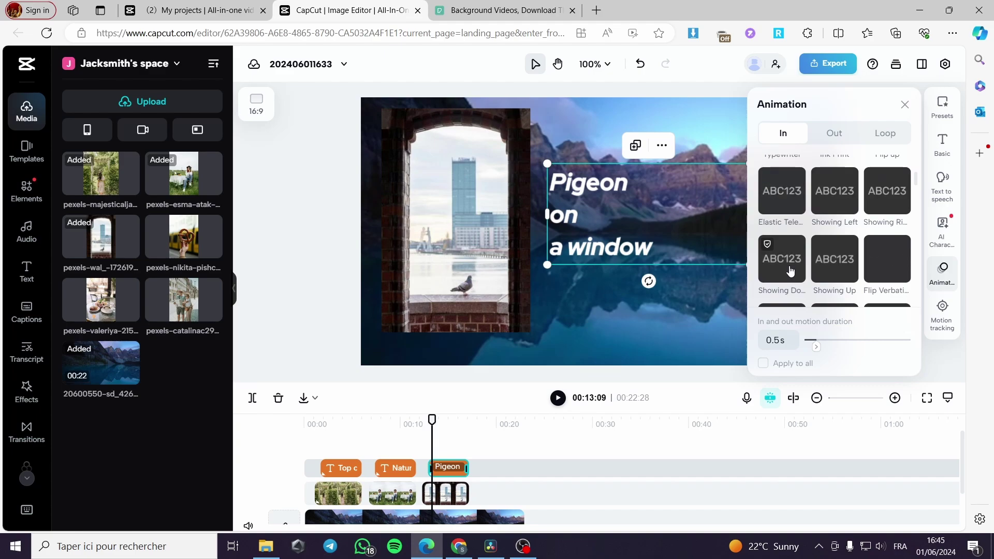
left_click(825, 266)
left_click(317, 338)
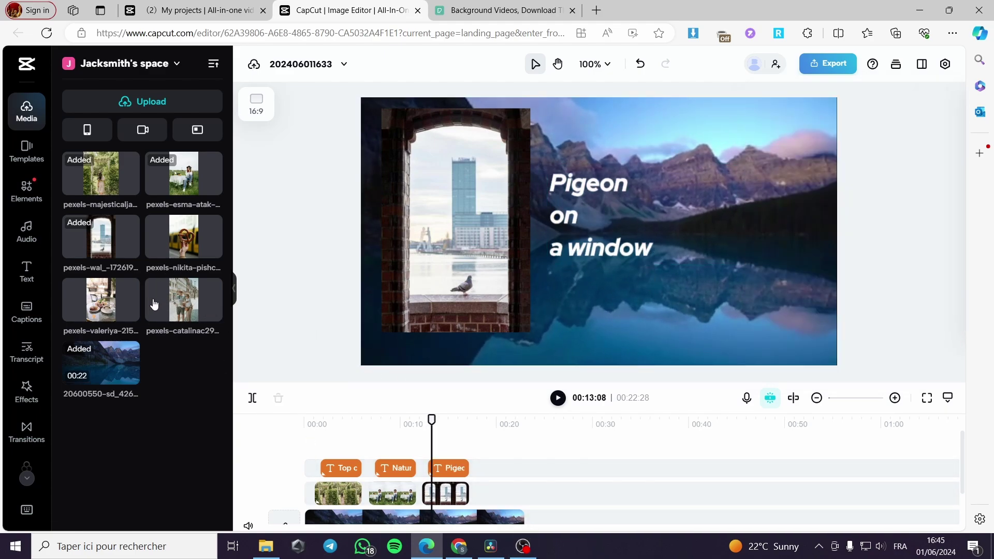
Step: Add the pretzel photo to the overlay track right after the arch clip
left_click_drag(234, 295, 512, 496)
scroll(551, 496, "down", 1)
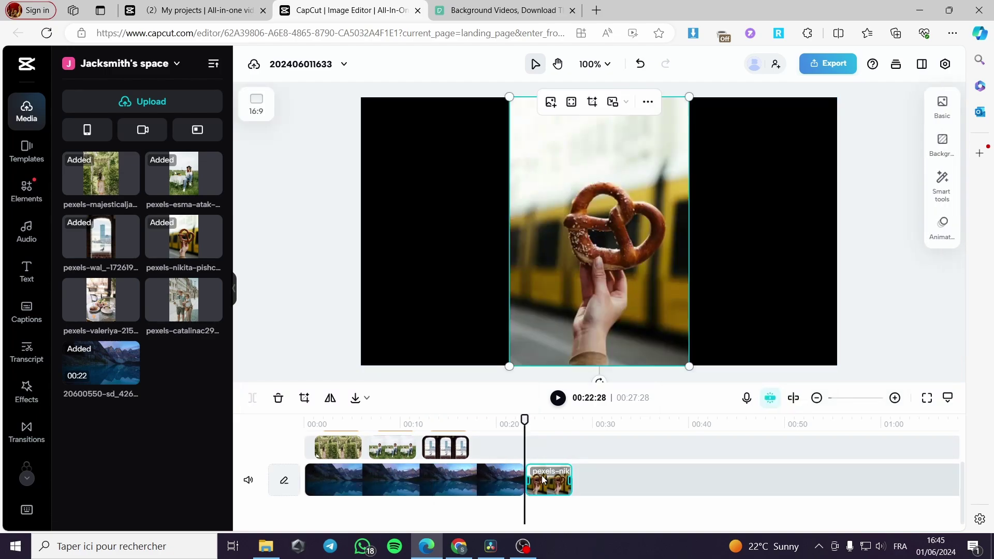
left_click_drag(546, 479, 504, 487)
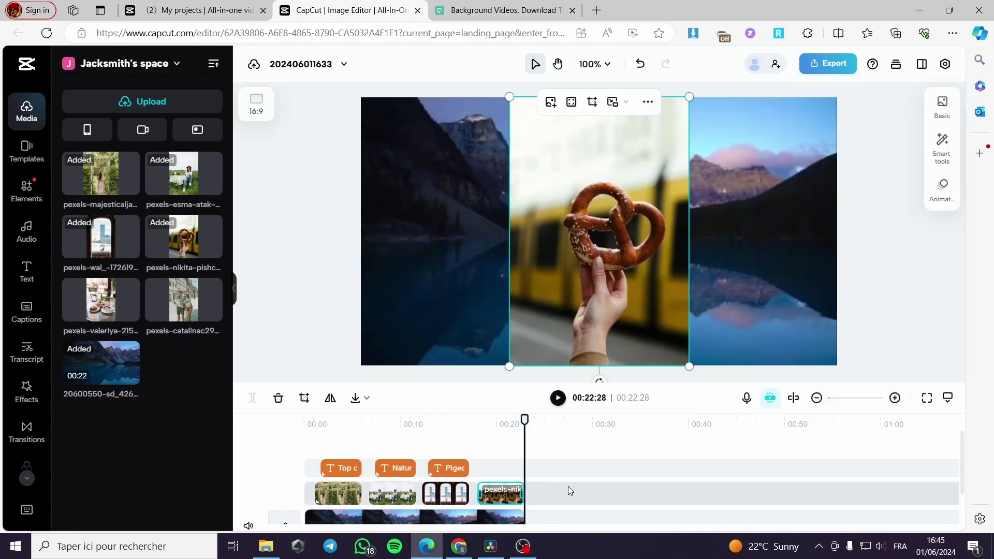
scroll(570, 486, "down", 1)
scroll(493, 456, "up", 1)
left_click(450, 468)
left_click(942, 143)
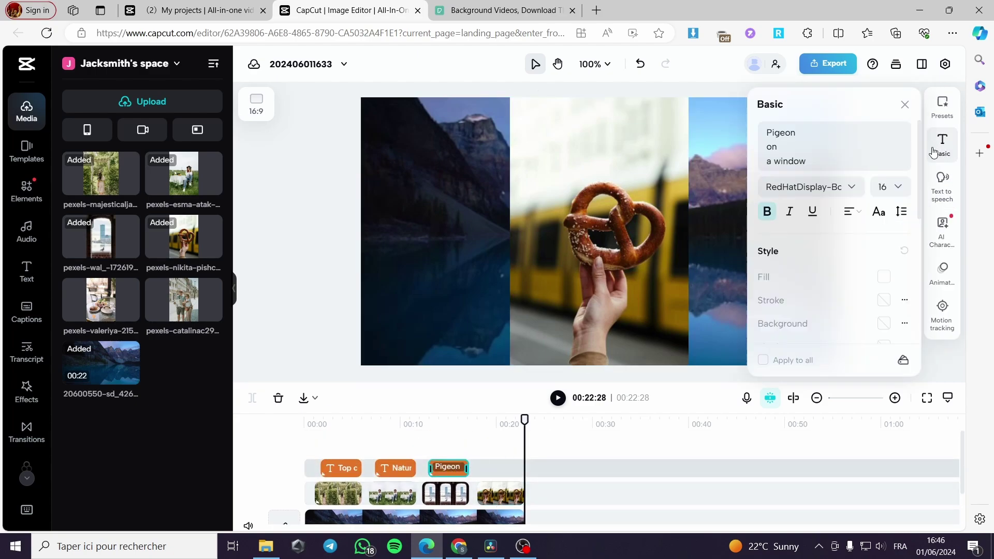
Step: Shrink the pretzel photo and place it on the right side of the frame
left_click(606, 318)
left_click_drag(689, 368, 639, 288)
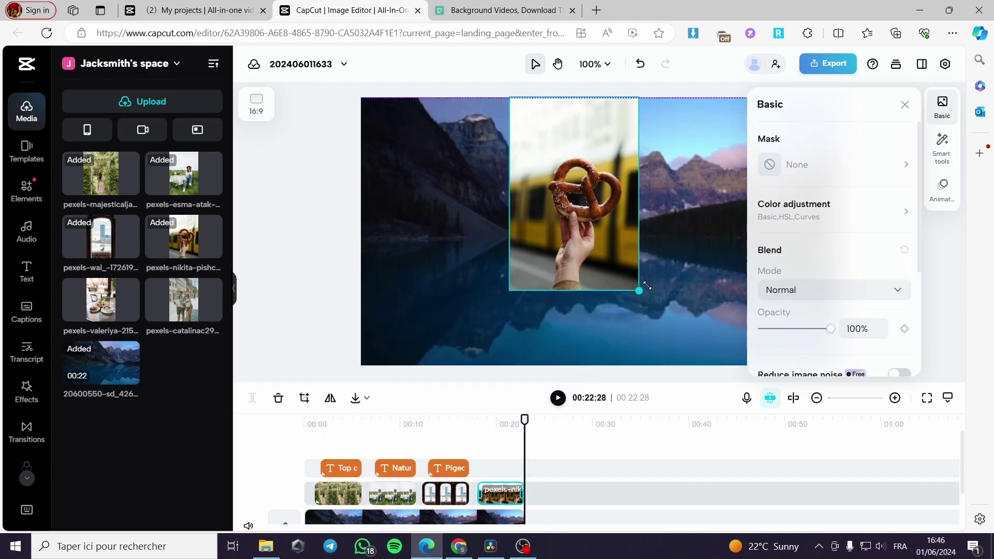
left_click_drag(581, 258, 684, 295)
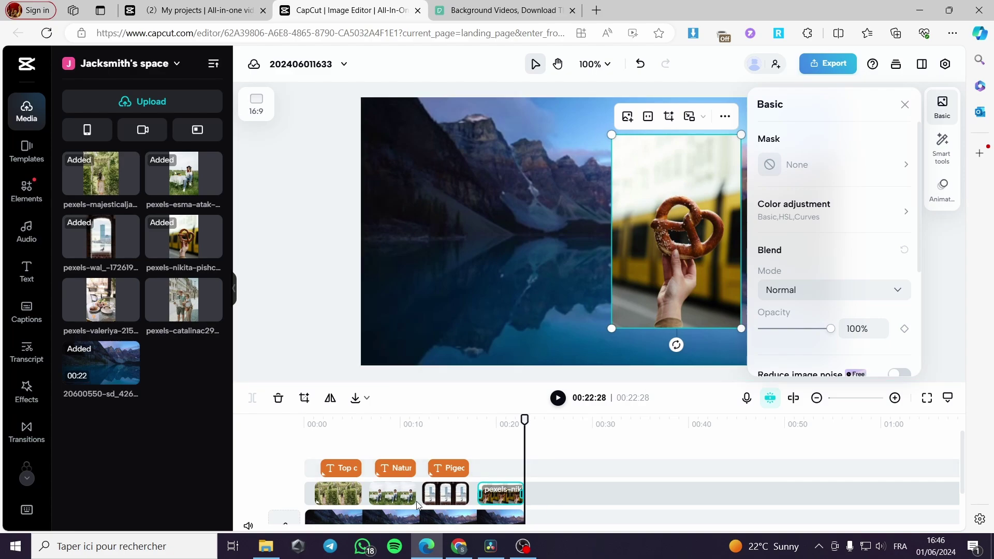
left_click(386, 497)
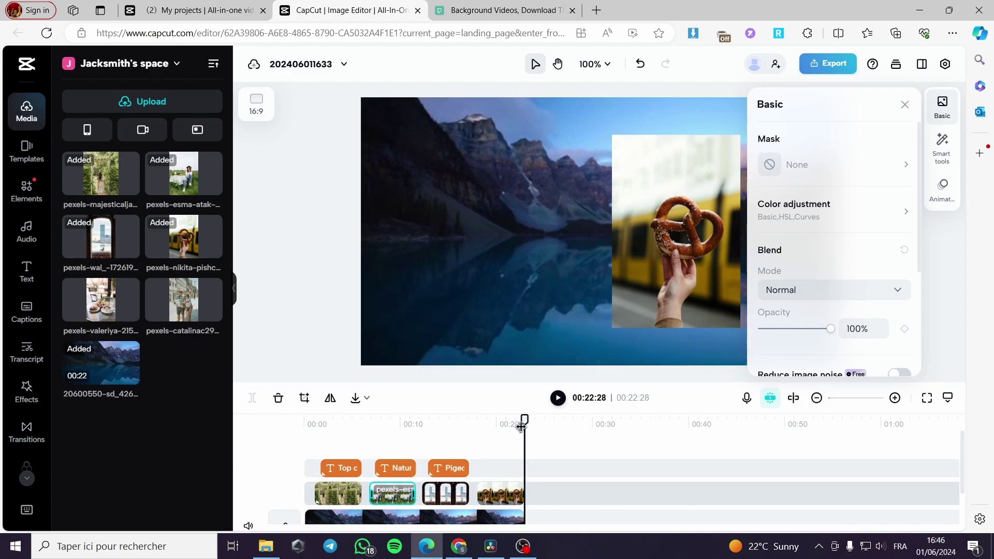
left_click_drag(521, 425, 369, 422)
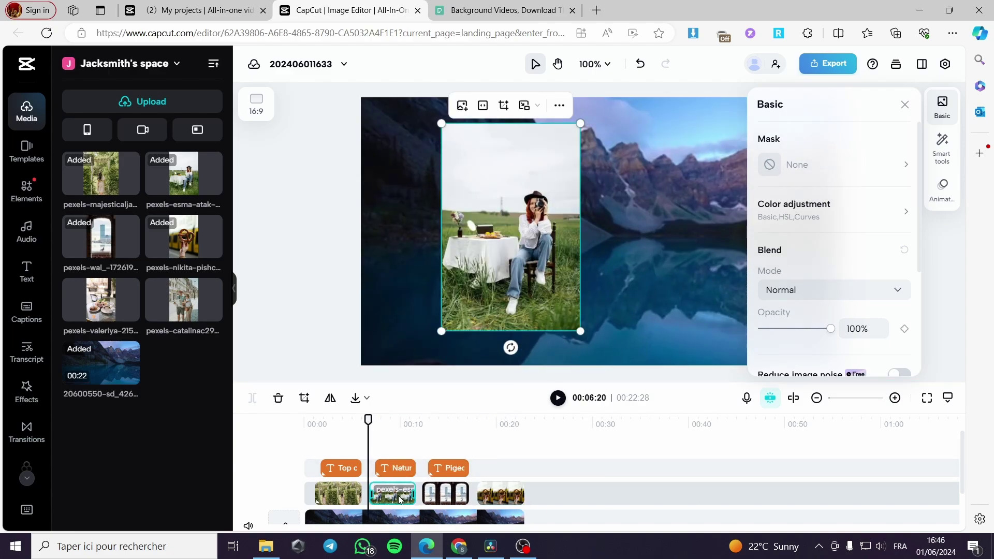
Step: Give the woman-at-table and pigeon photos the 'Slide and w...' and 'Wave and sl...' combo animations
left_click(947, 199)
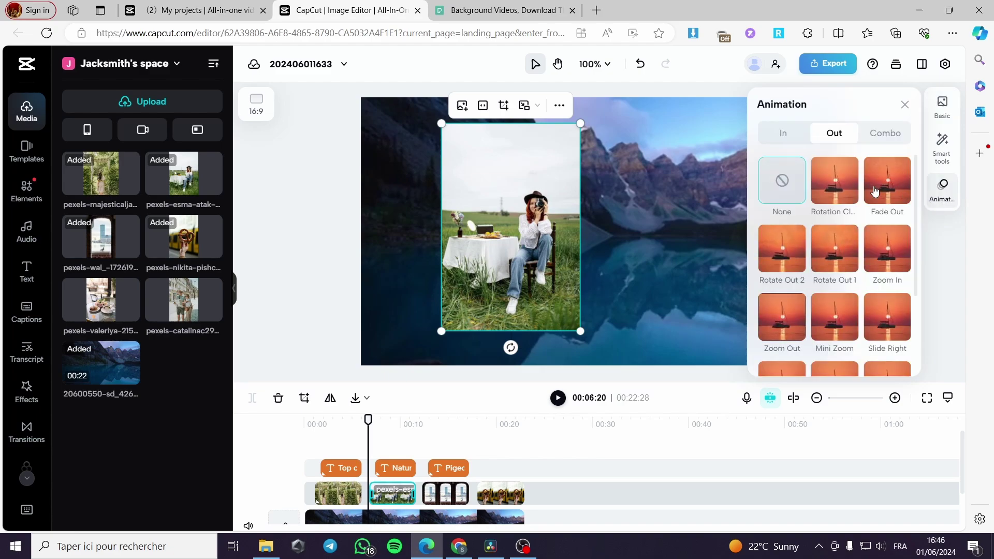
left_click(884, 139)
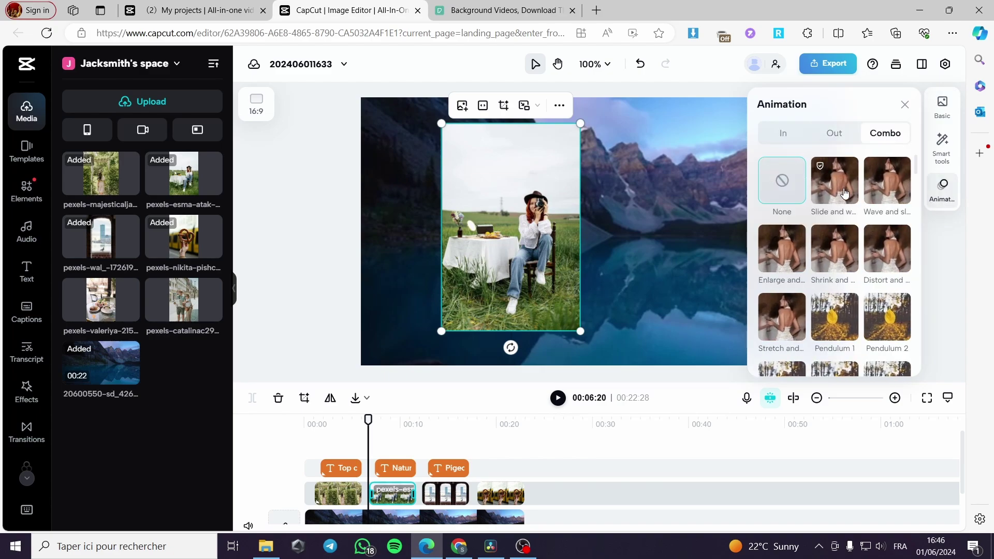
left_click(840, 195)
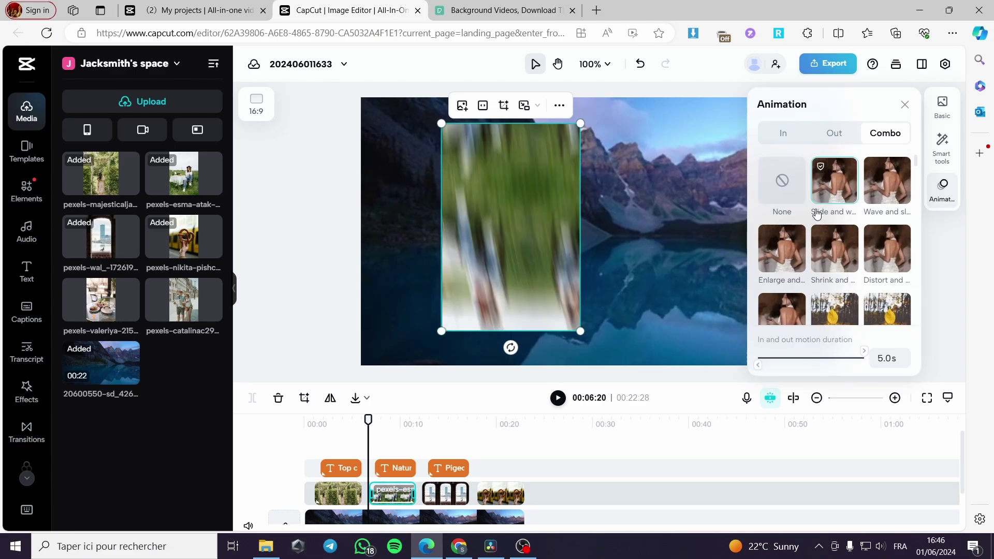
left_click(446, 496)
left_click(943, 187)
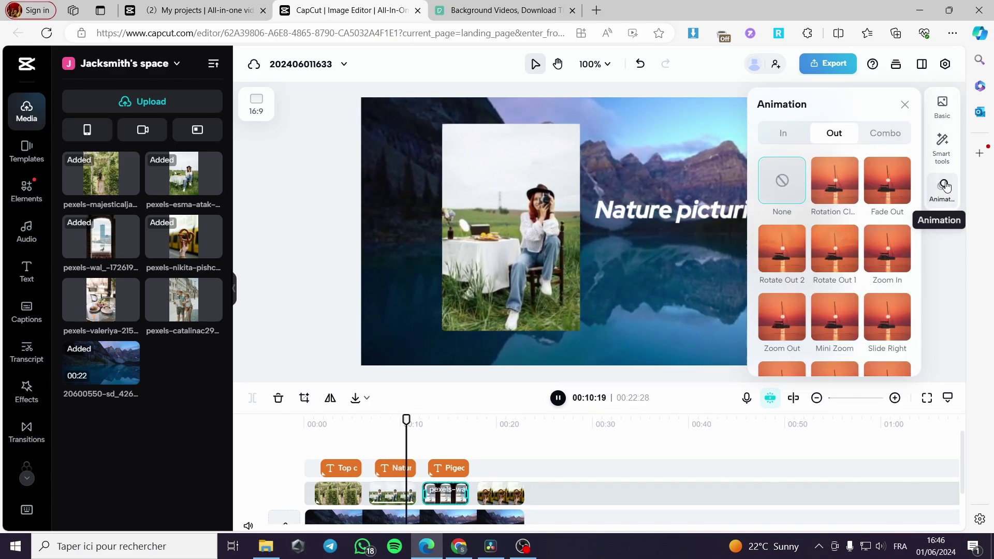
left_click(884, 135)
left_click(875, 185)
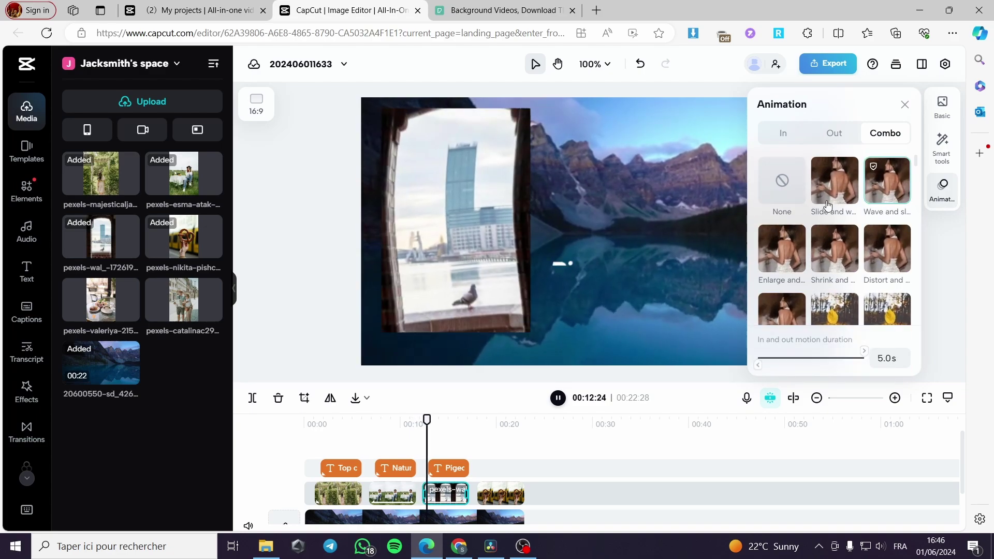
Step: Apply the 5.0s Pendulum 1 combo animation to the pretzel photo
left_click(512, 497)
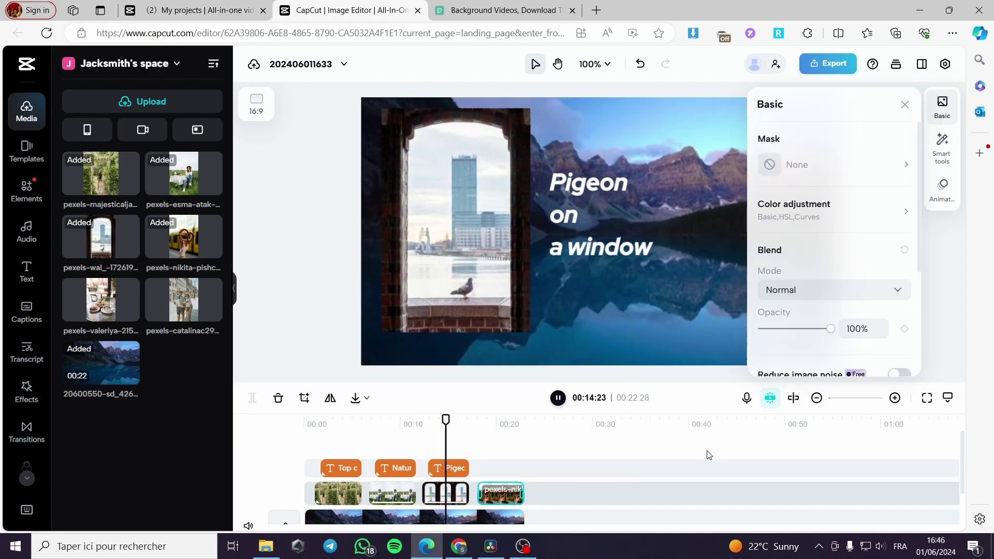
left_click(949, 199)
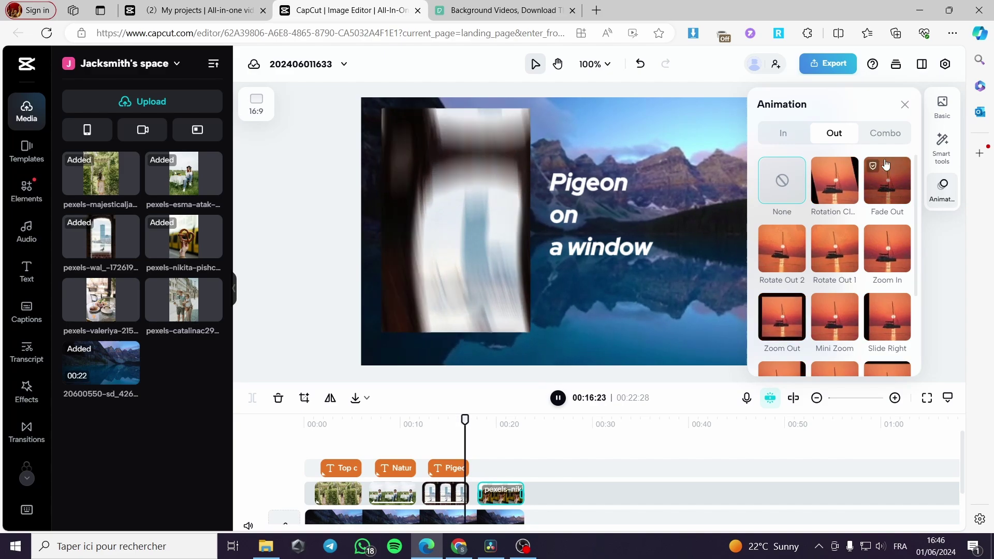
left_click(885, 133)
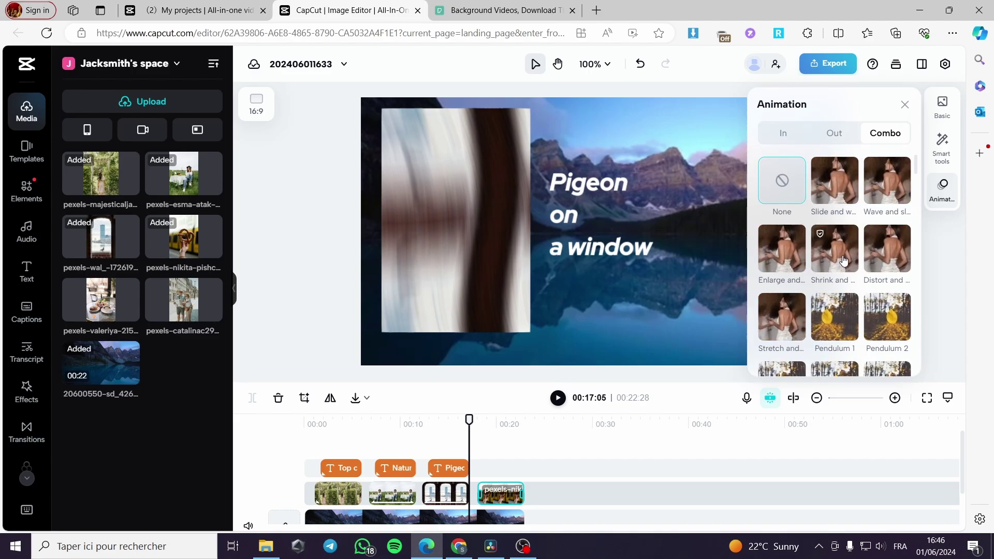
left_click(835, 319)
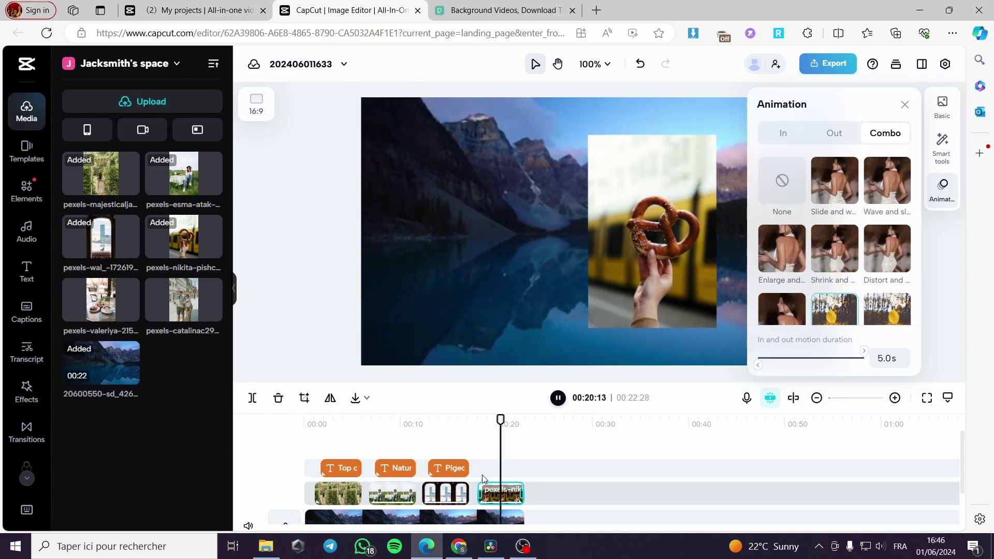
left_click(463, 473)
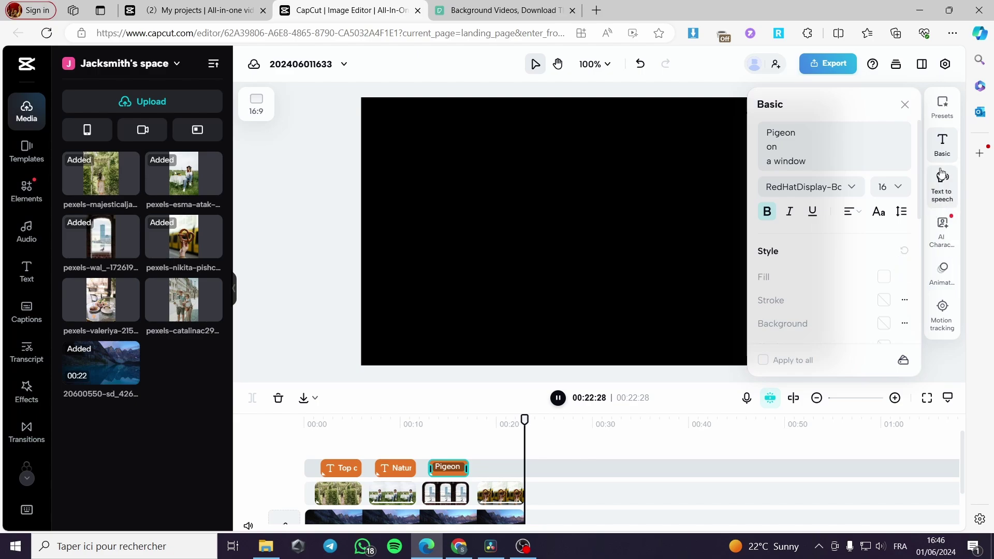
Step: Duplicate the Pigeon caption and change the copy's text to 'Snack Time'
right_click(449, 473)
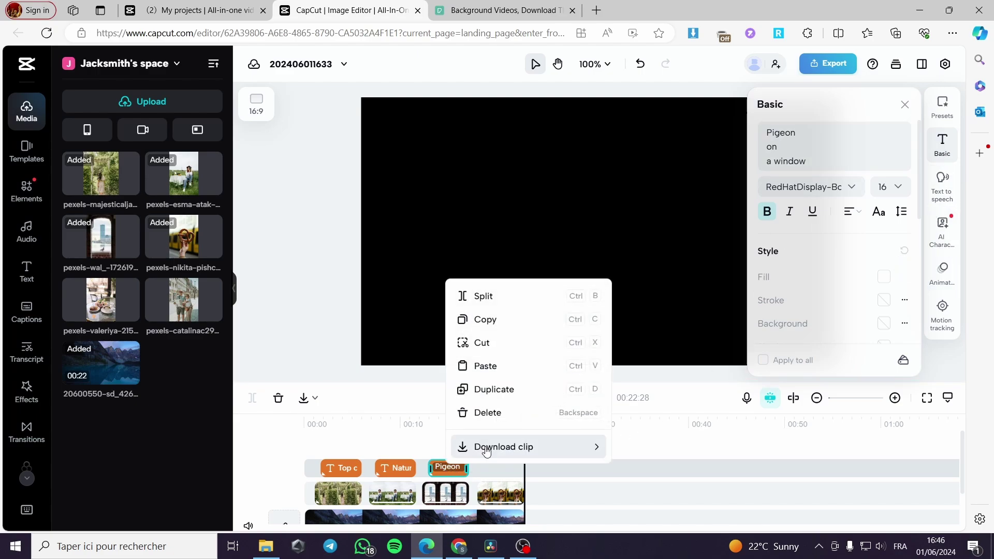
left_click(524, 388)
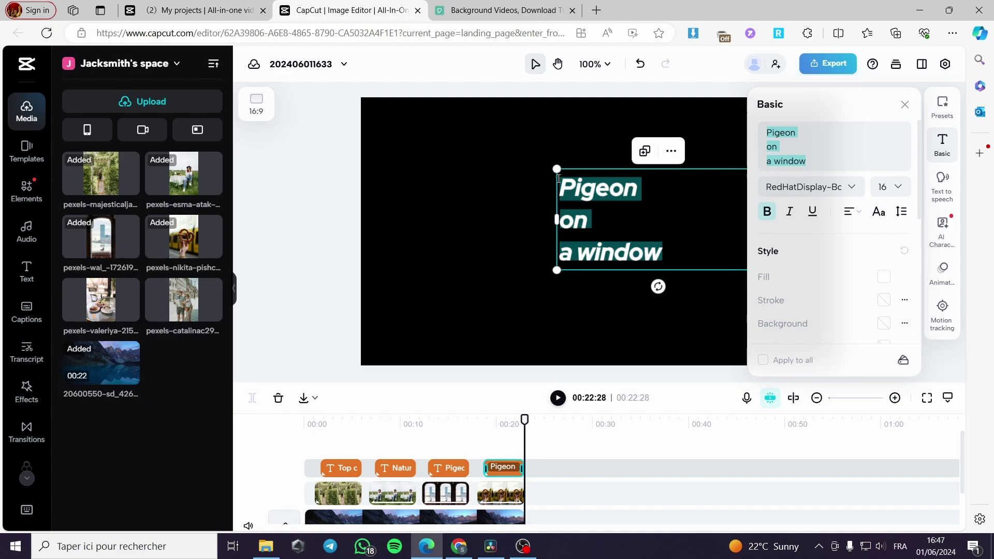
type("Little s")
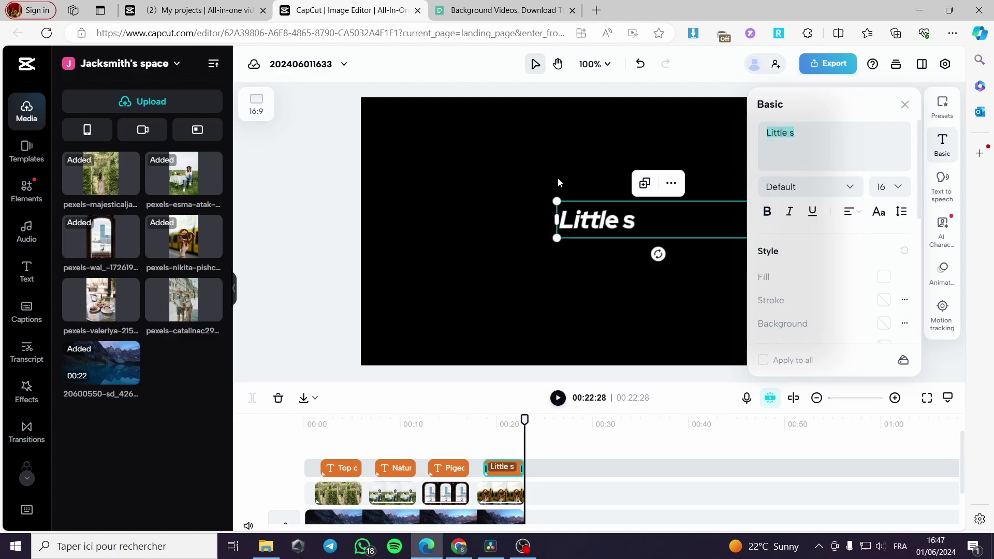
type("nac")
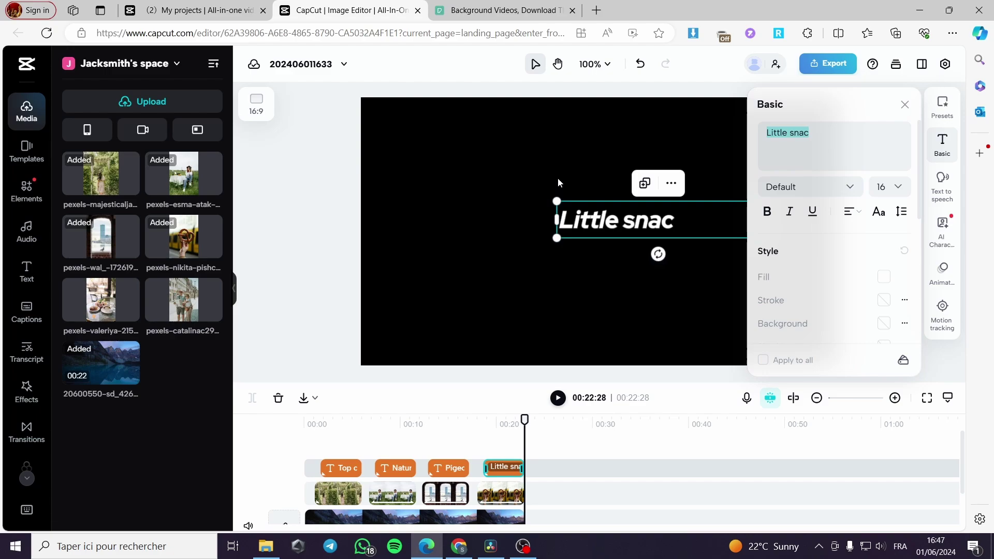
key("BackSpace")
key("BackSpace")
key("BackSpace")
key("BackSpace")
key("BackSpace")
key("BackSpace")
key("BackSpace")
key("BackSpace")
key("BackSpace")
key("BackSpace")
key("BackSpace")
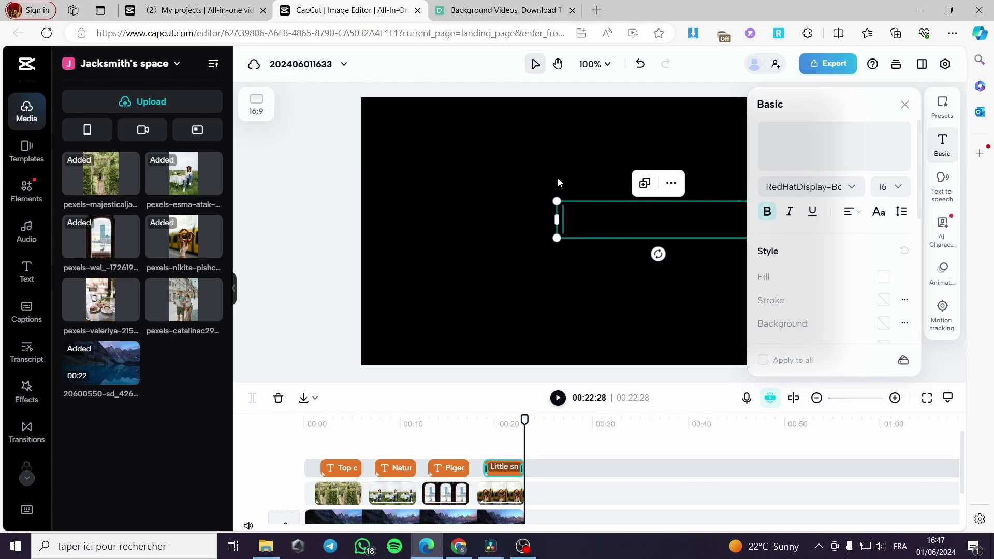
type("Snack")
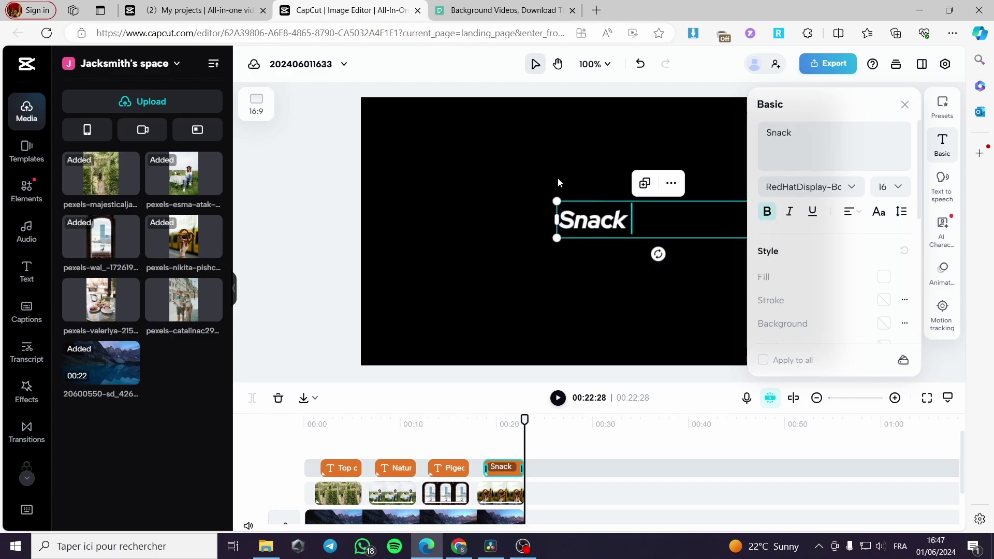
type(" Time")
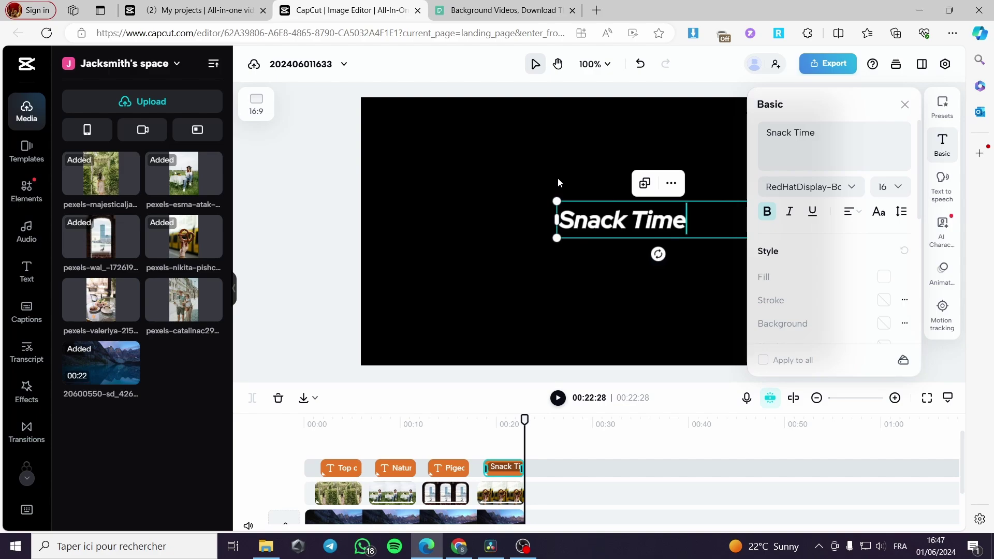
Step: At 00:20:14, move the Snack Time caption right and the pretzel photo left
left_click_drag(521, 418, 489, 420)
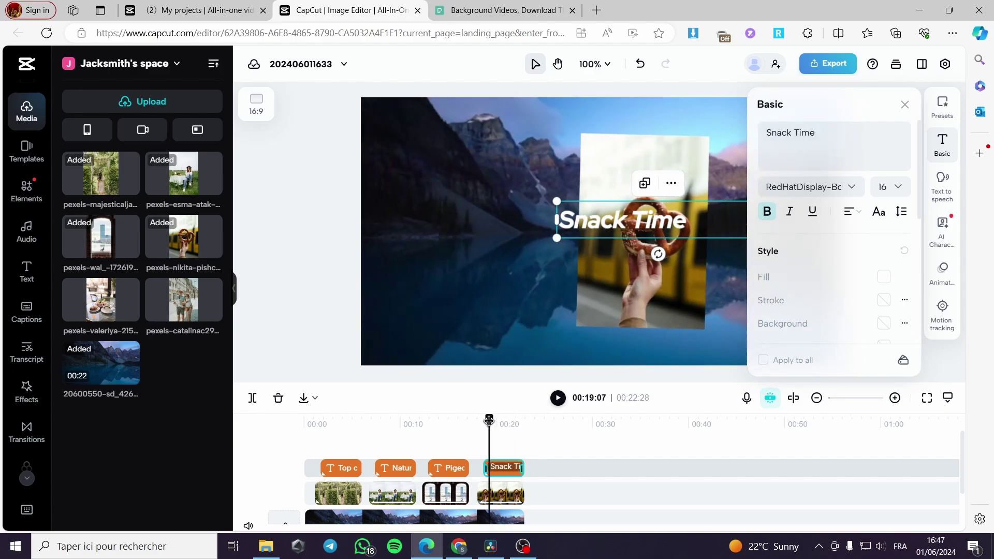
left_click(675, 468)
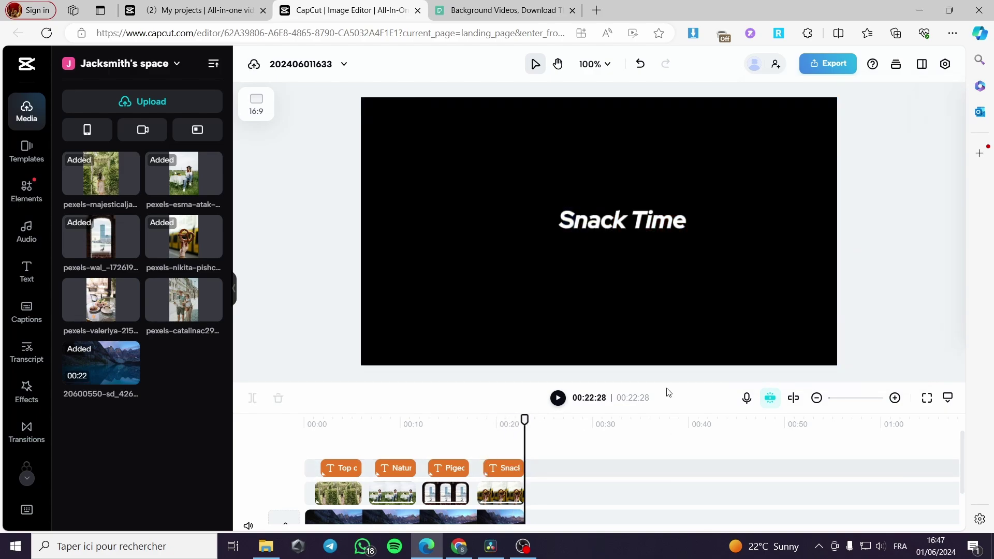
left_click(501, 425)
left_click(648, 242)
left_click_drag(649, 242, 721, 236)
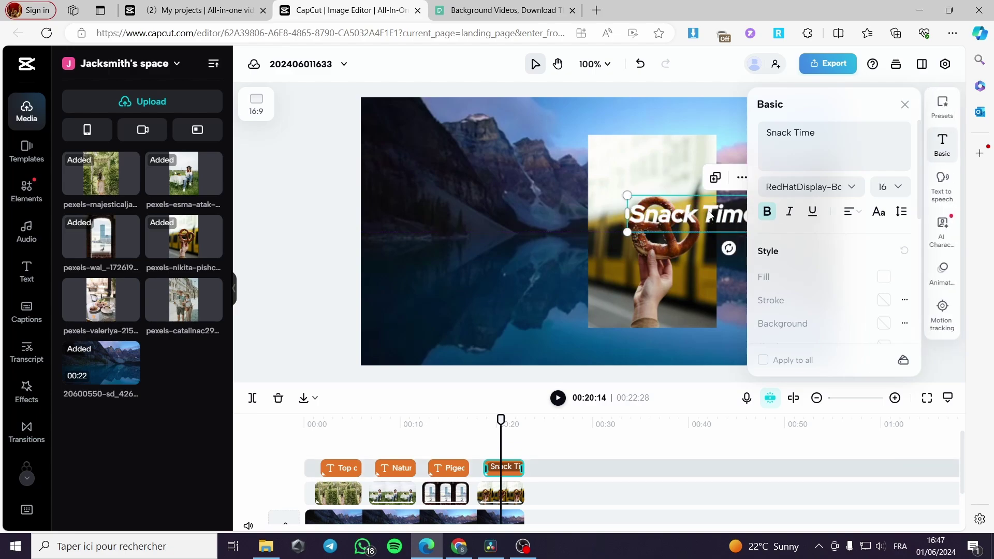
left_click(623, 266)
left_click_drag(624, 266, 482, 270)
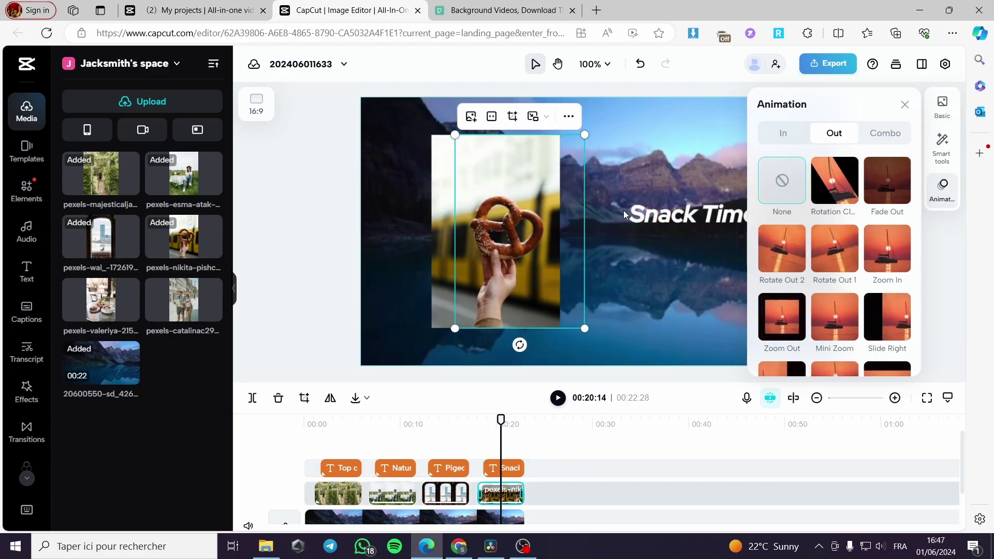
Step: Give the Snack Time caption a 0.5s Glitch exit animation
left_click(655, 215)
left_click(943, 273)
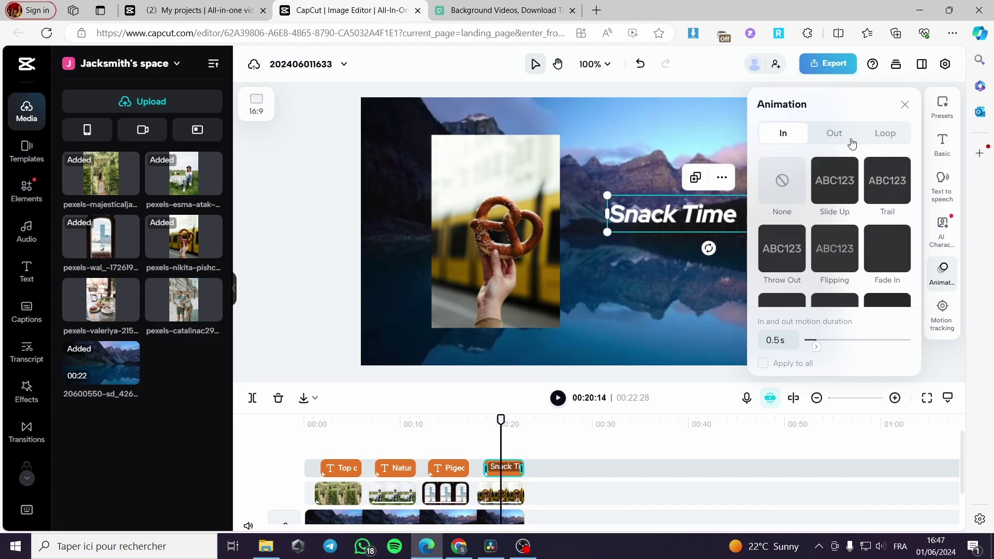
left_click(834, 133)
scroll(859, 241, "down", 1)
scroll(840, 284, "down", 1)
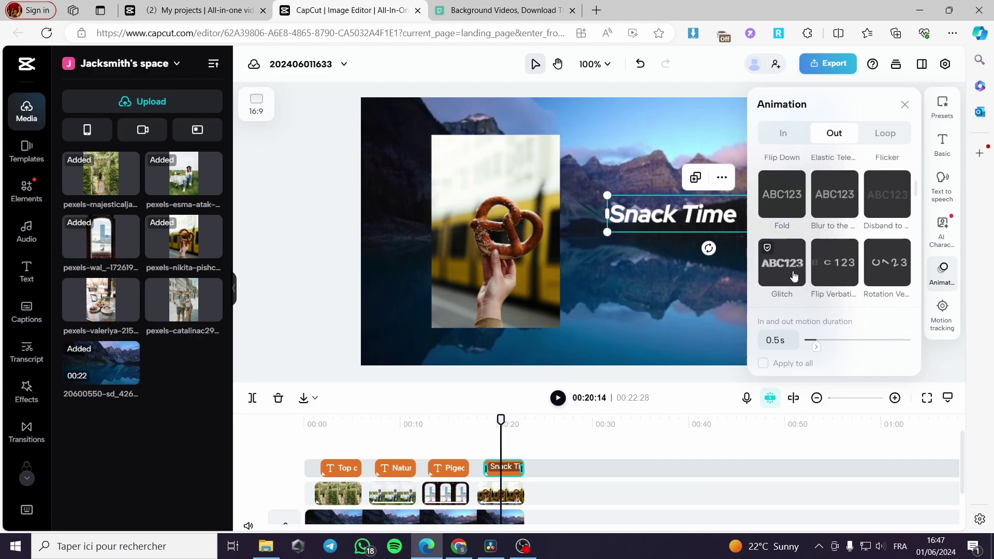
left_click(794, 271)
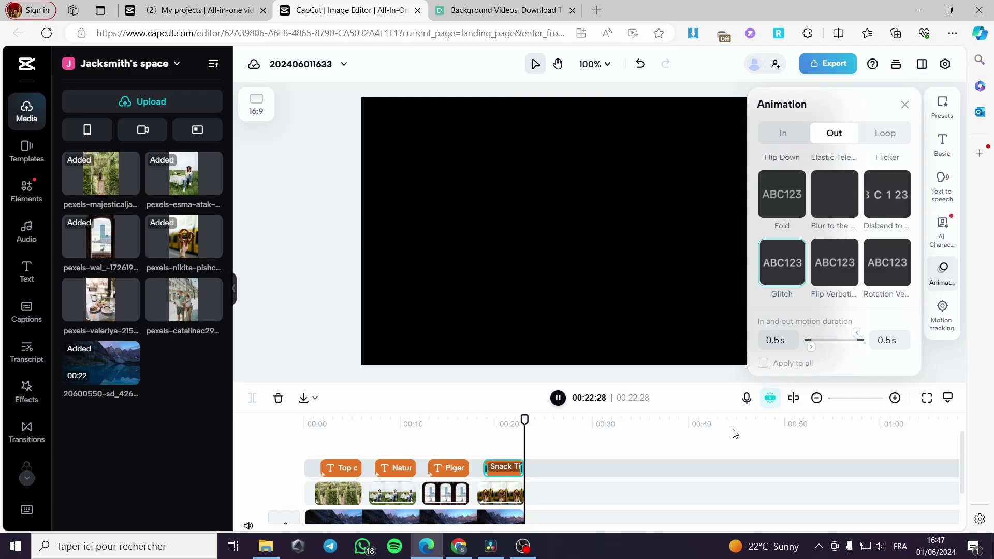
left_click(465, 410)
scroll(539, 463, "down", 1)
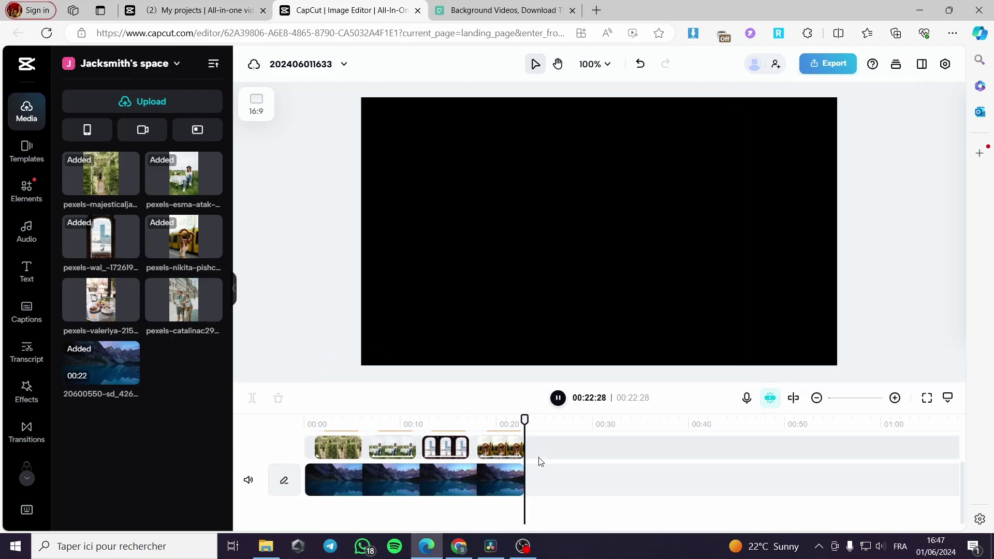
Step: Play the finished 22-second video in full-screen preview
scroll(541, 461, "up", 1)
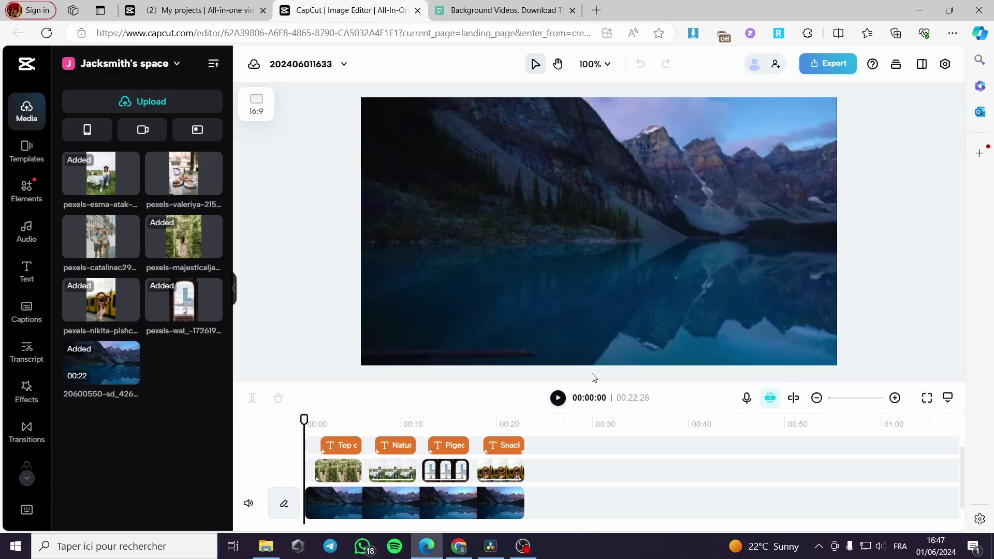
left_click(926, 399)
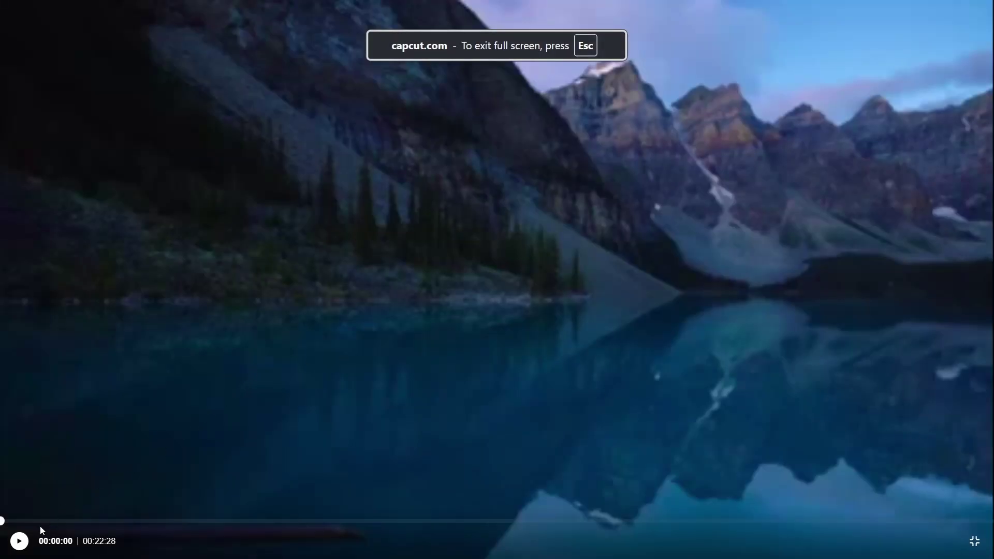